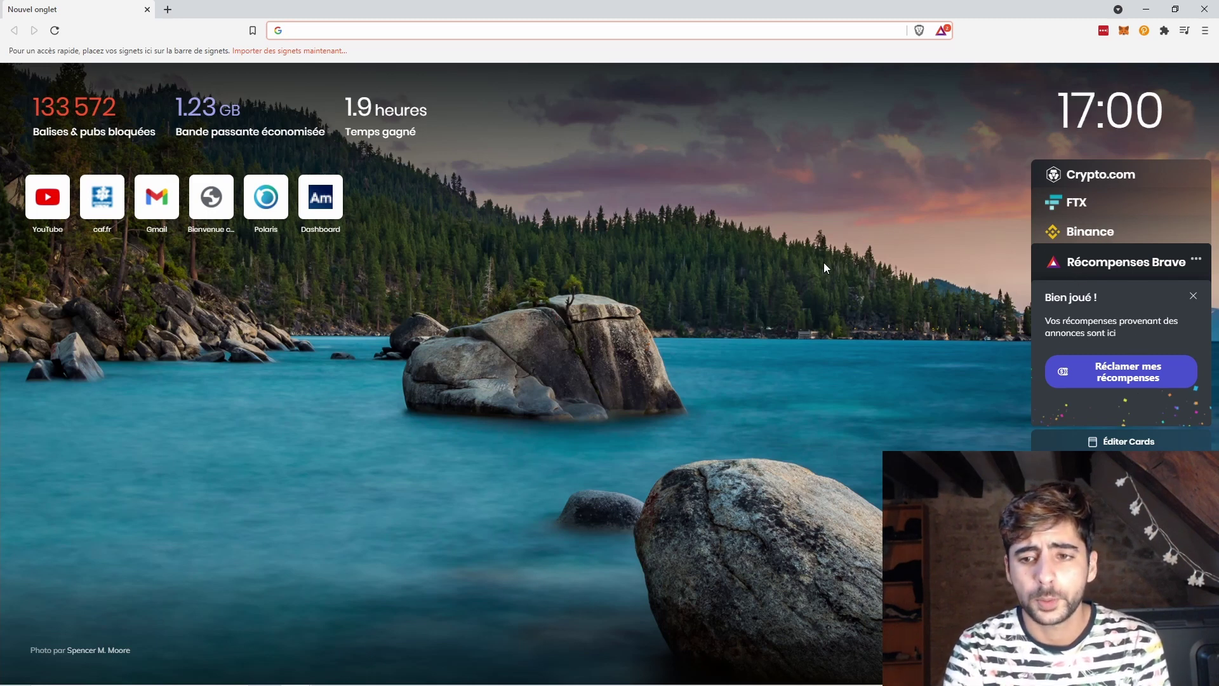
Open the creator's YouTube channel page in a new tab
left_click(168, 10)
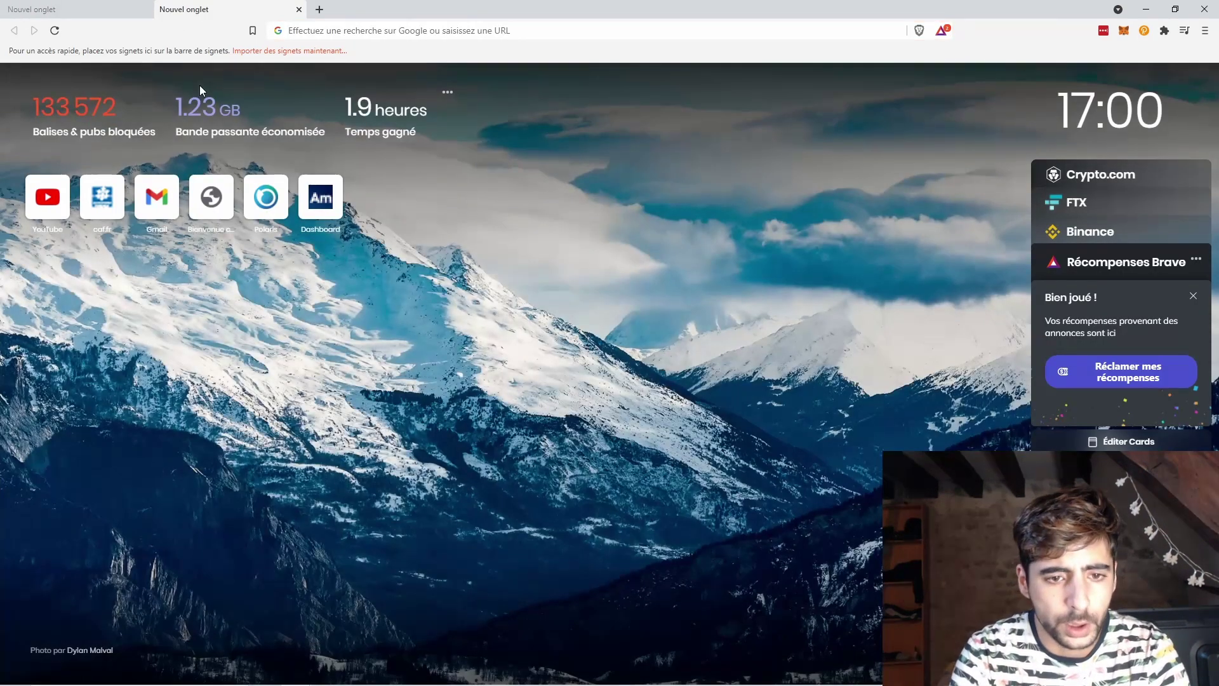
left_click(382, 25)
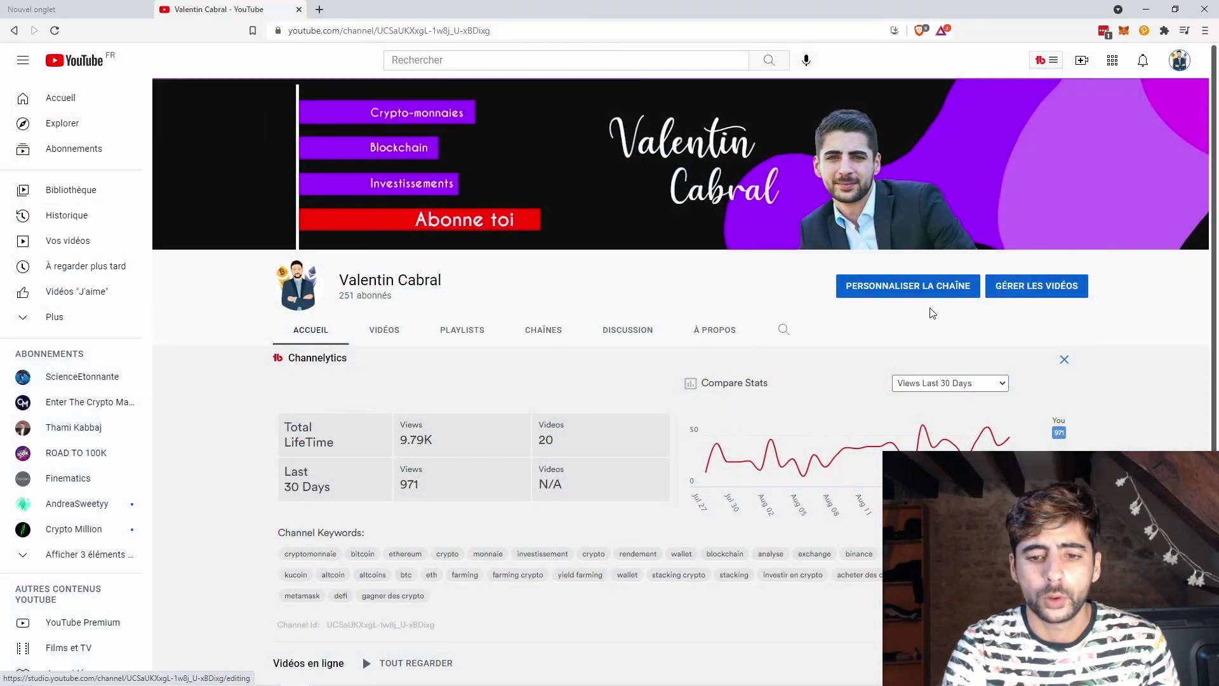
scroll(986, 209, "down", 1)
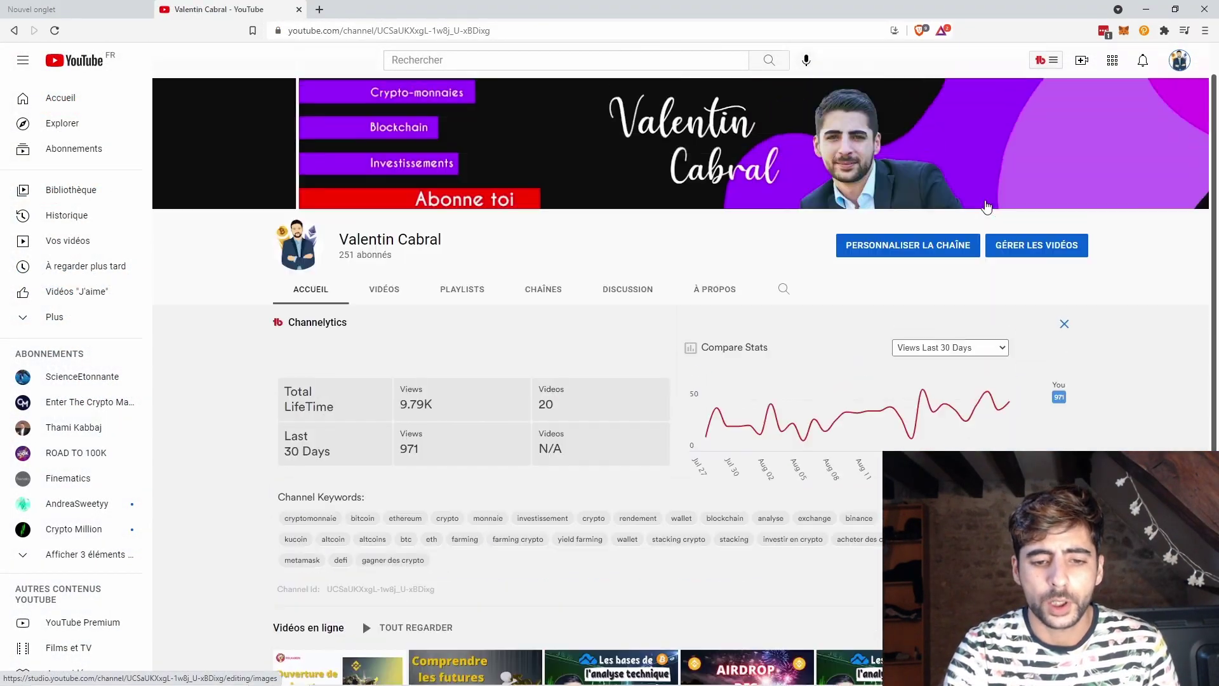
scroll(986, 207, "up", 1)
Turn off the Brave Shields protections for youtube.com
left_click(919, 31)
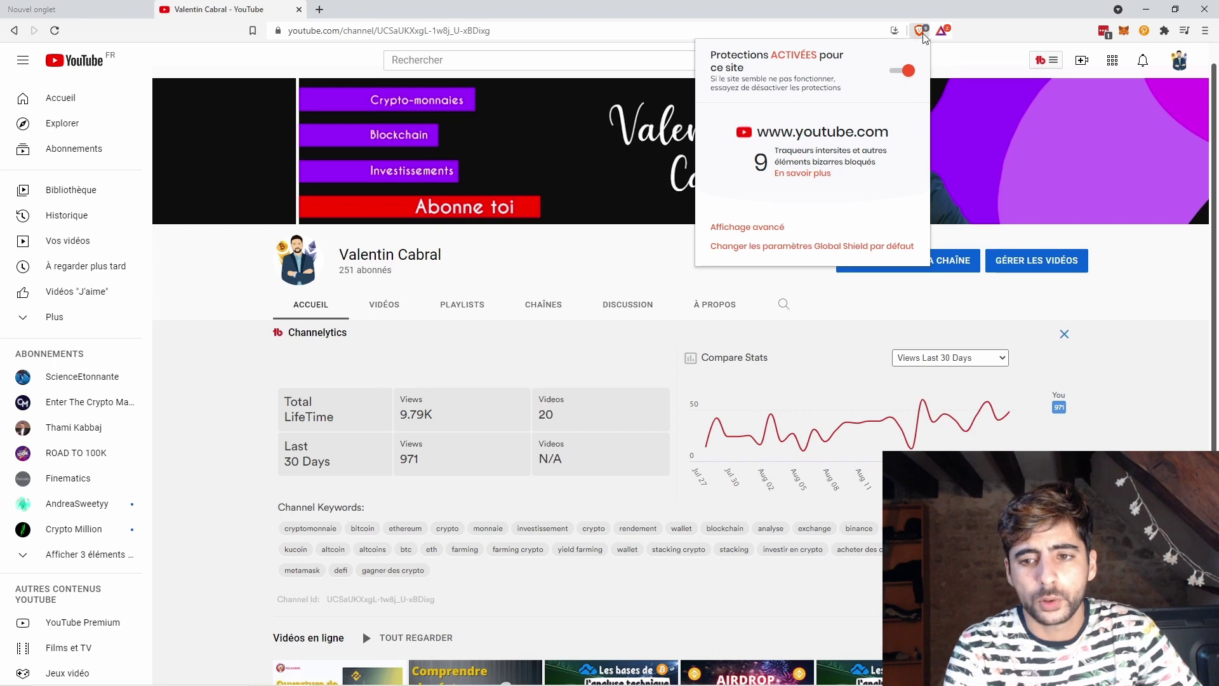
left_click(970, 42)
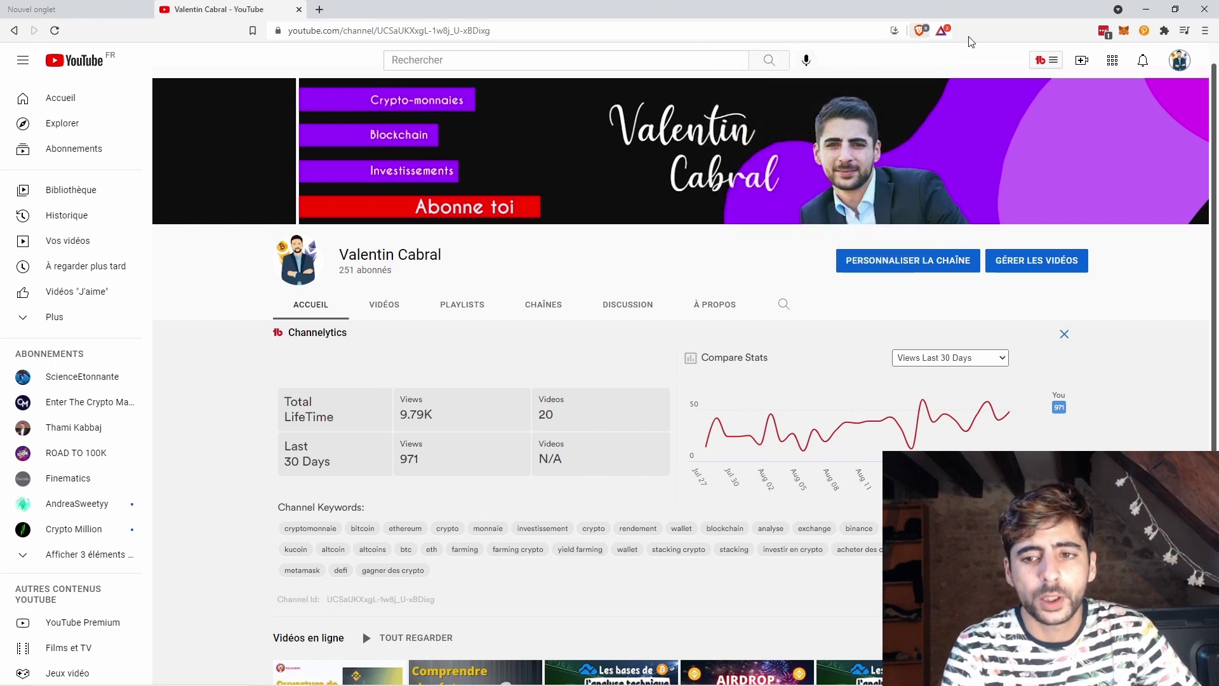
left_click(920, 37)
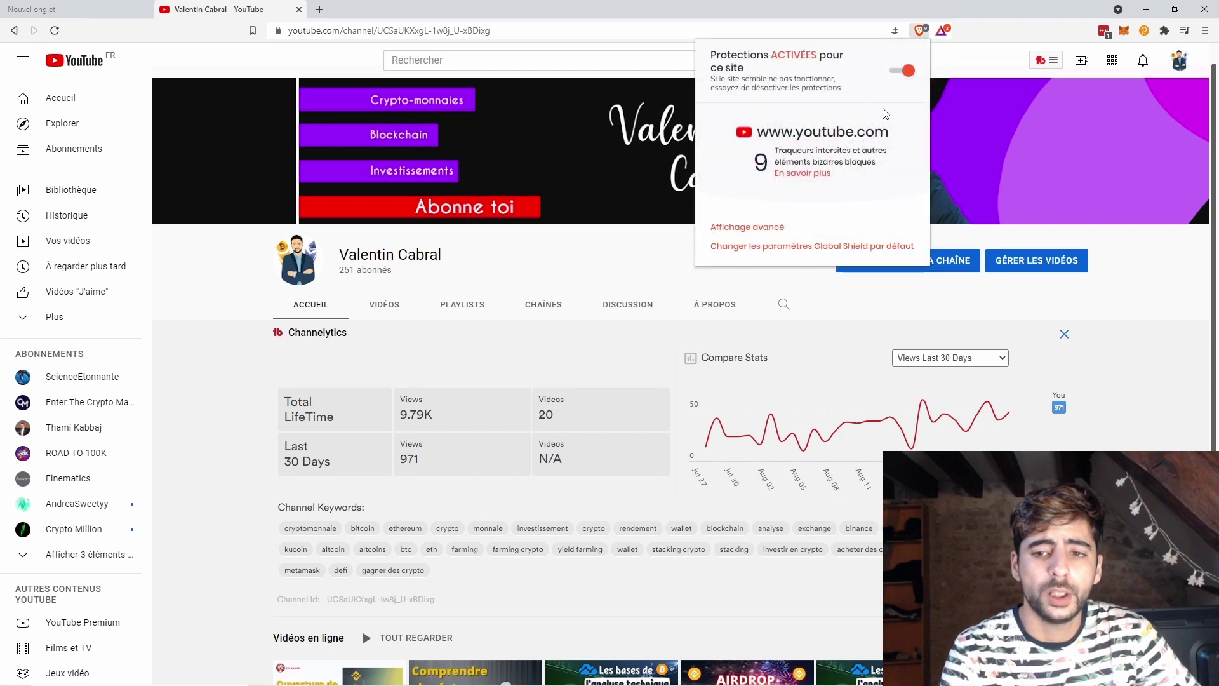
left_click(903, 64)
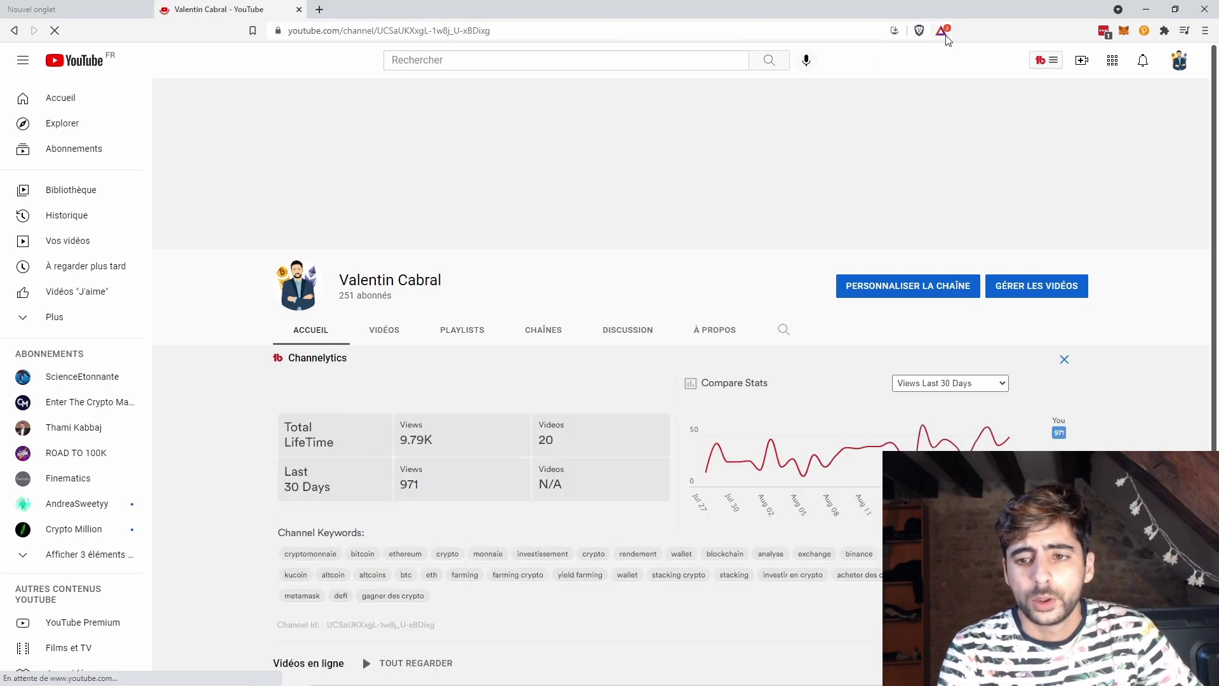
Claim the Brave Ads reward by passing the human check with the BAT icon on the requested shape, and dismiss the wallet alert
left_click(943, 32)
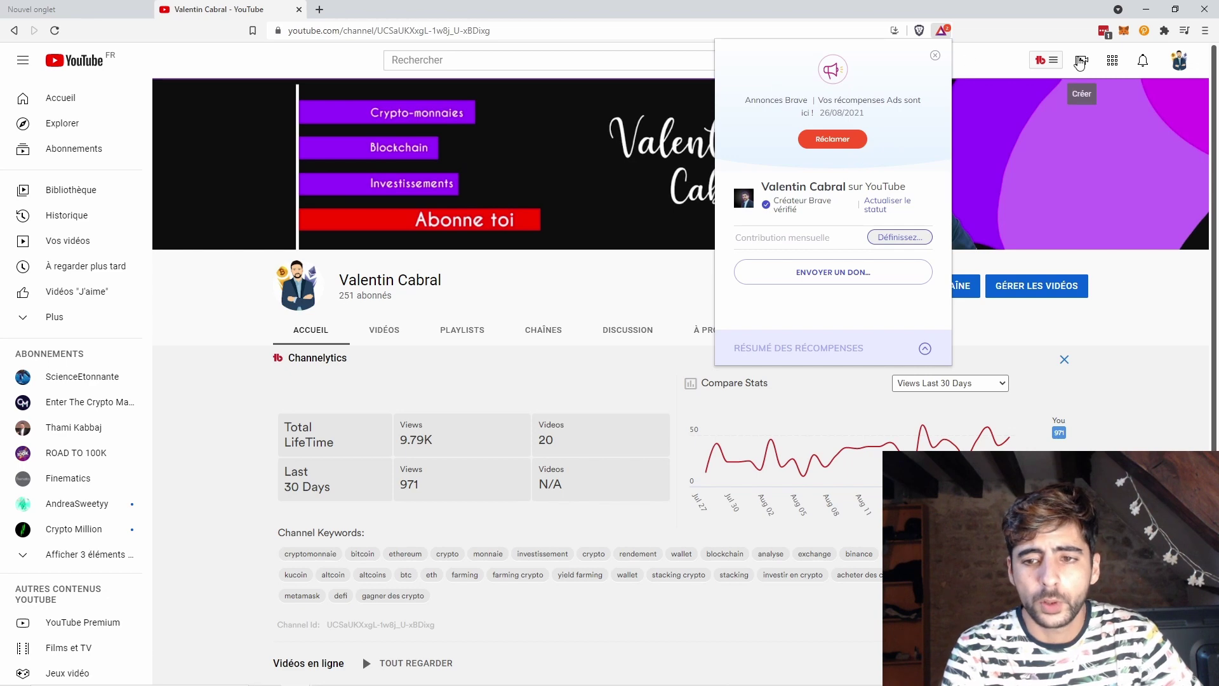
left_click(834, 146)
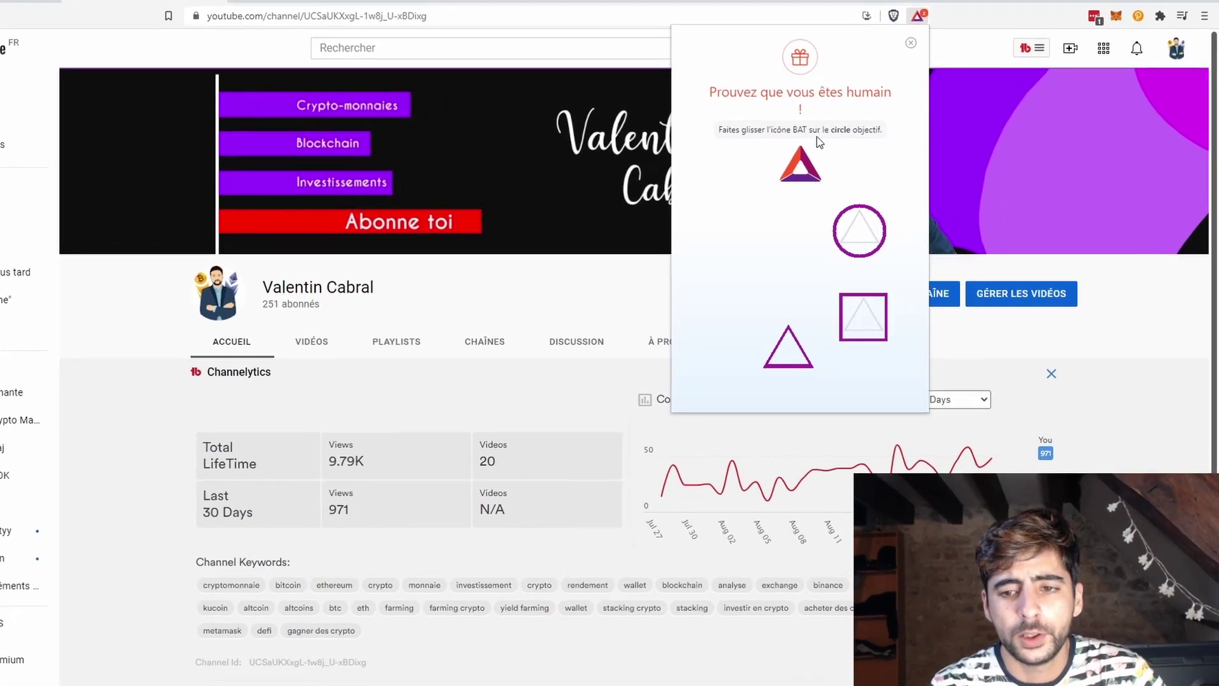
left_click_drag(809, 163, 832, 236)
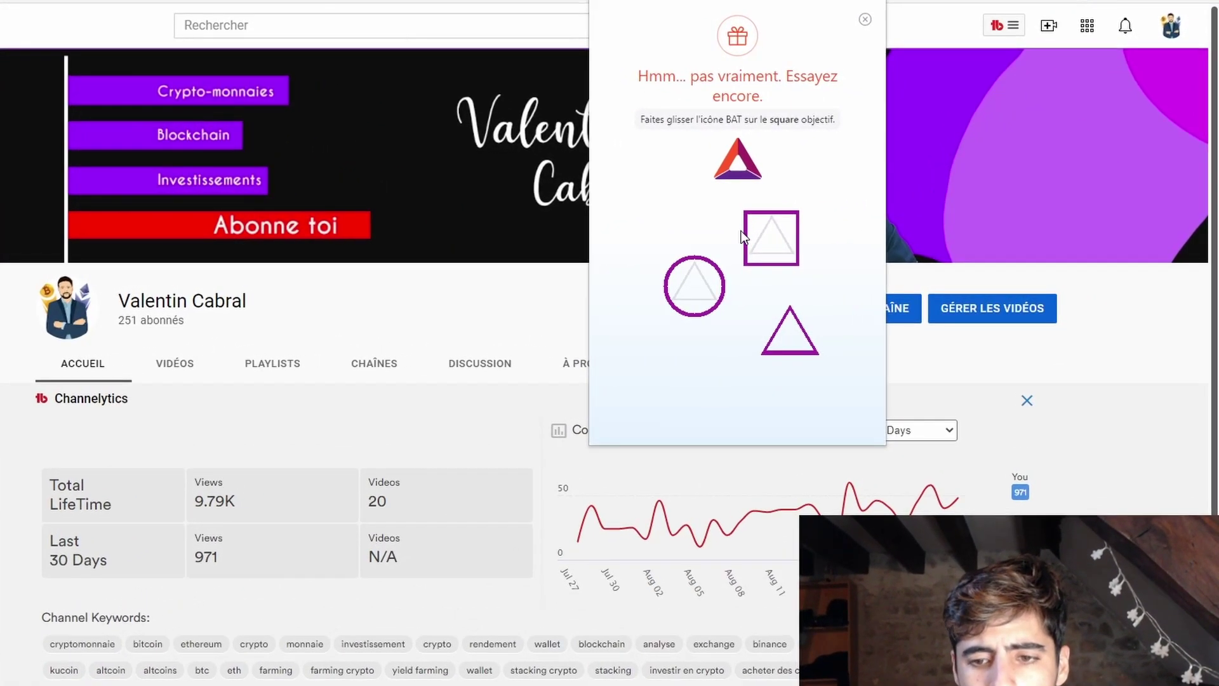
left_click_drag(750, 162, 785, 235)
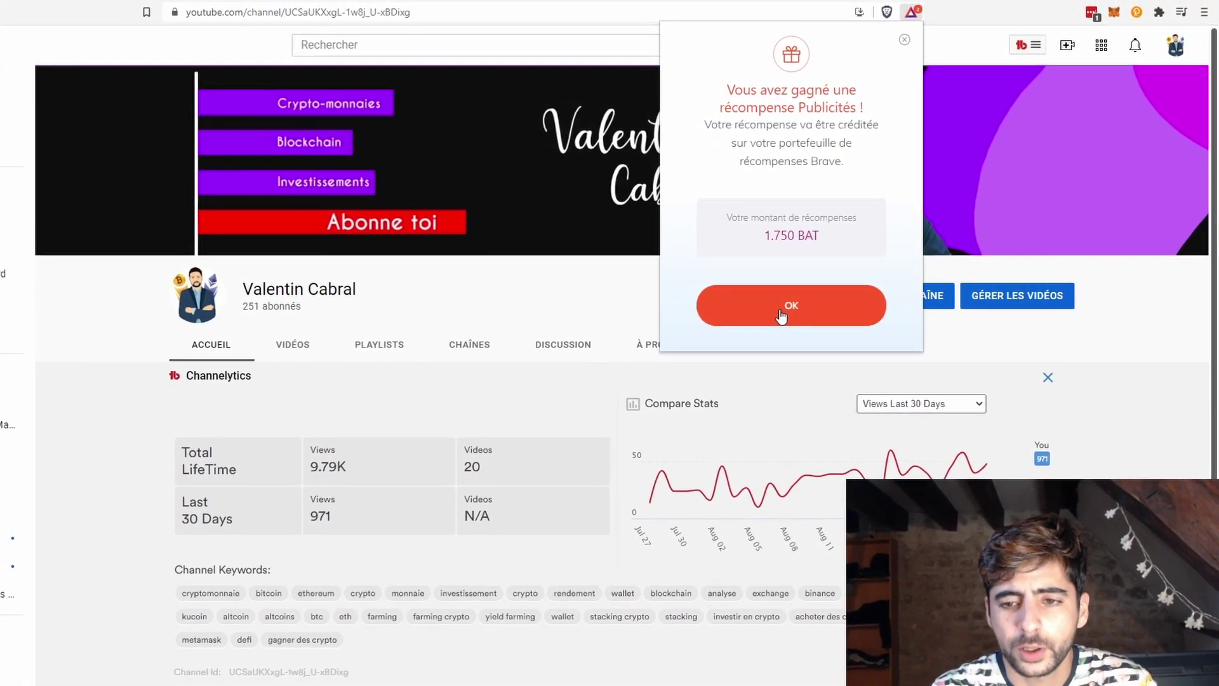
left_click(778, 314)
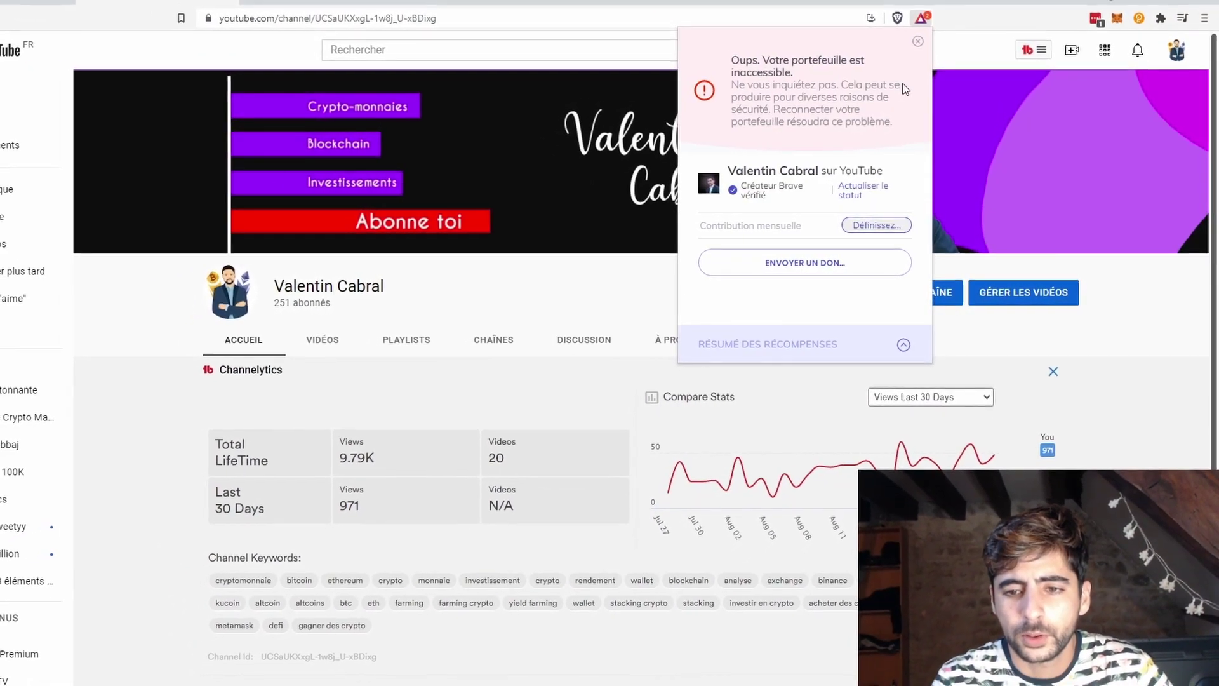
left_click(915, 39)
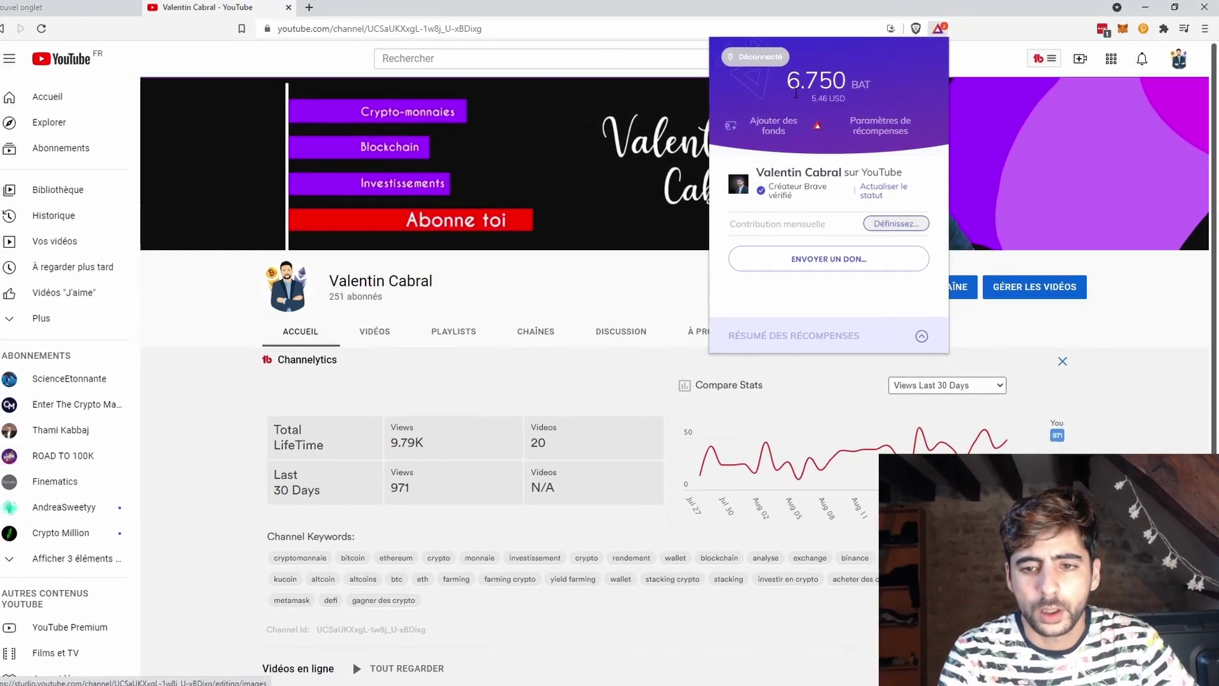
Open the Récompenses Brave page in a new tab
key("ctrl+t")
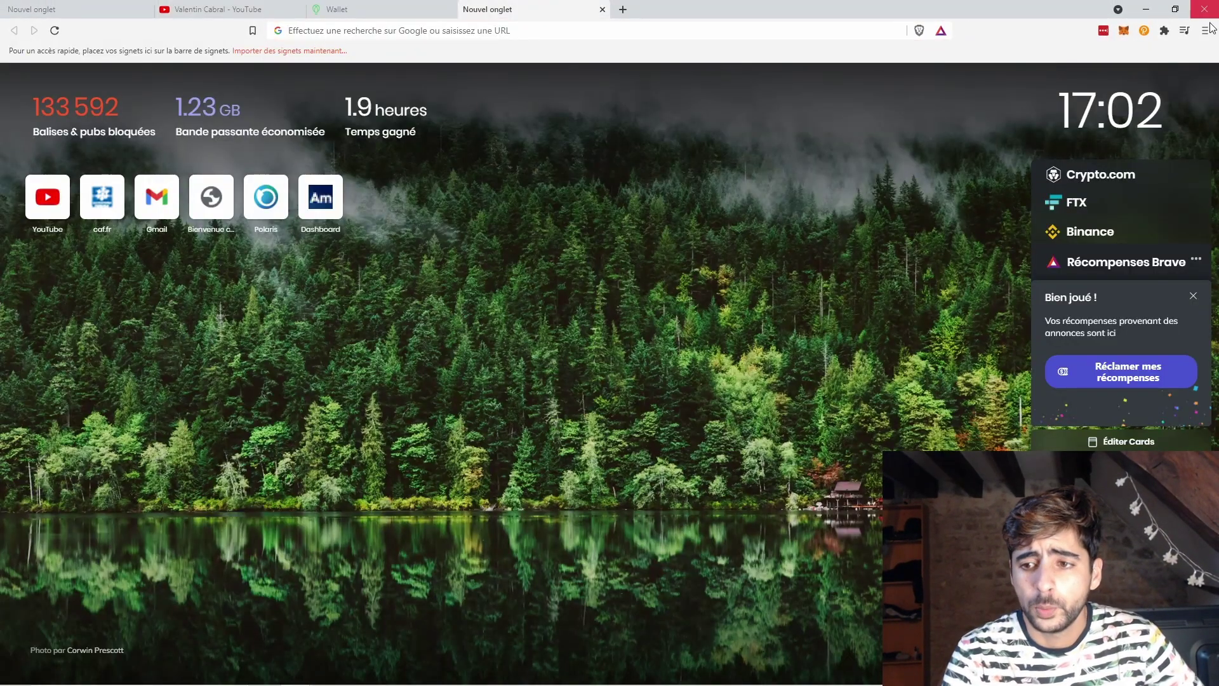
left_click(1209, 28)
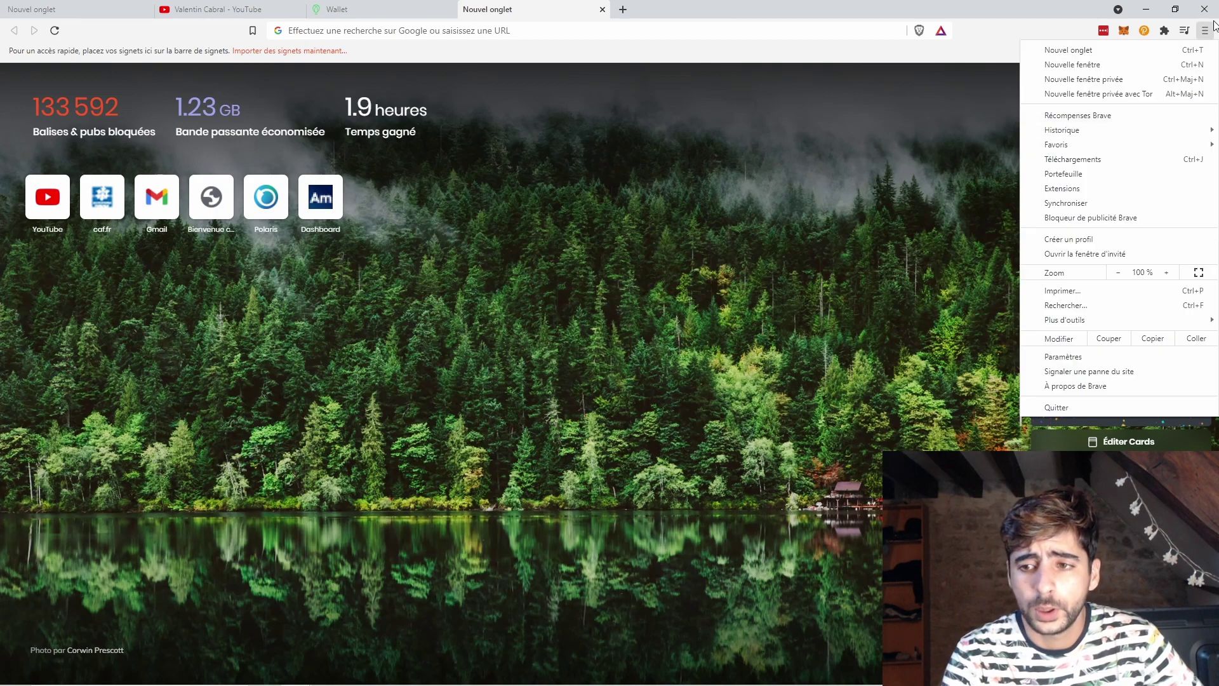
left_click(1136, 115)
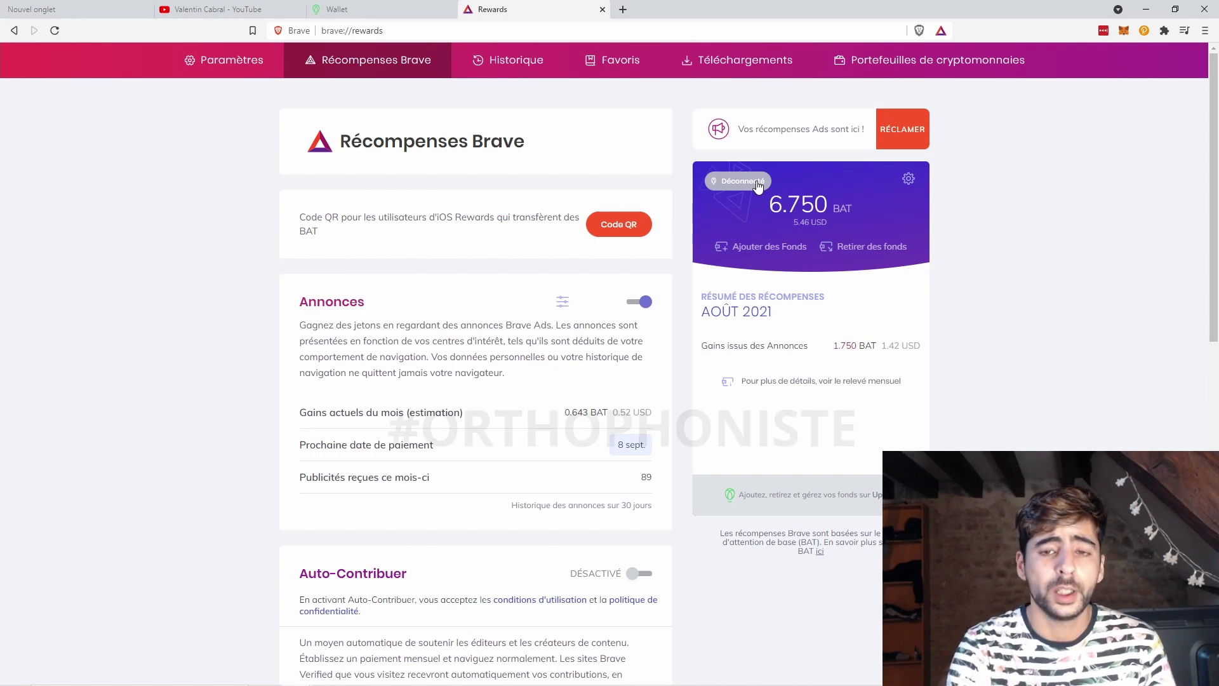
Start reconnecting the disconnected rewards wallet and authorize Brave Browser to access the Uphold account
left_click(739, 181)
scroll(762, 358, "down", 2)
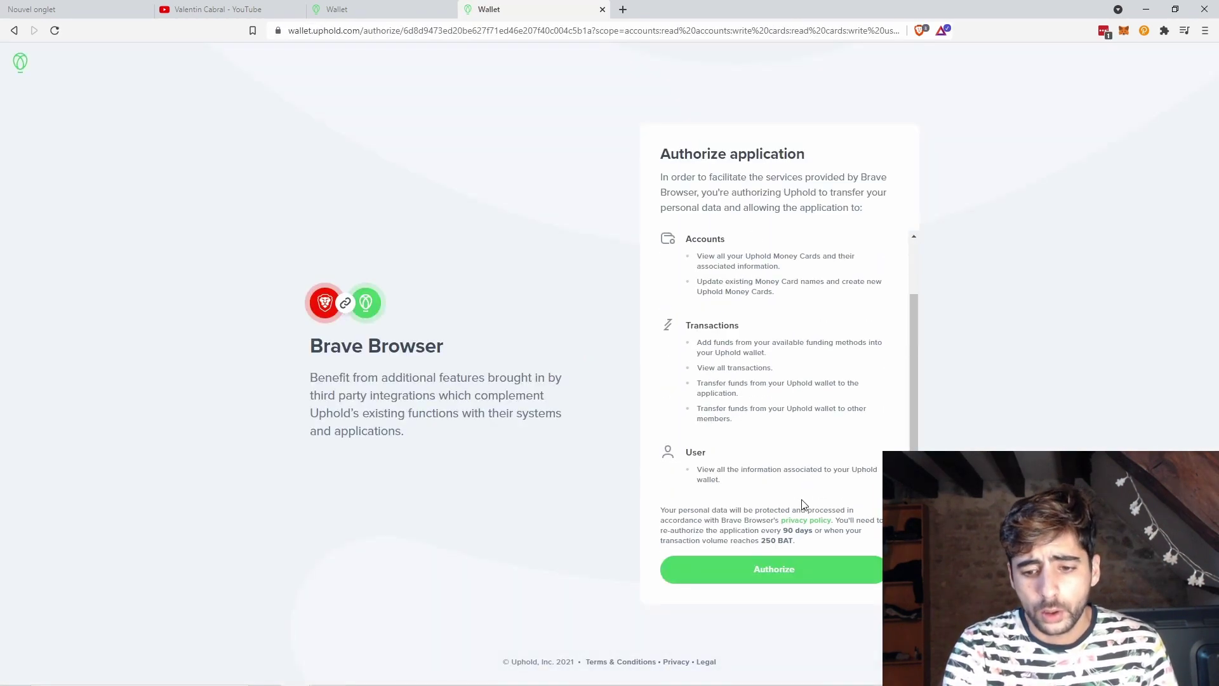
left_click(786, 576)
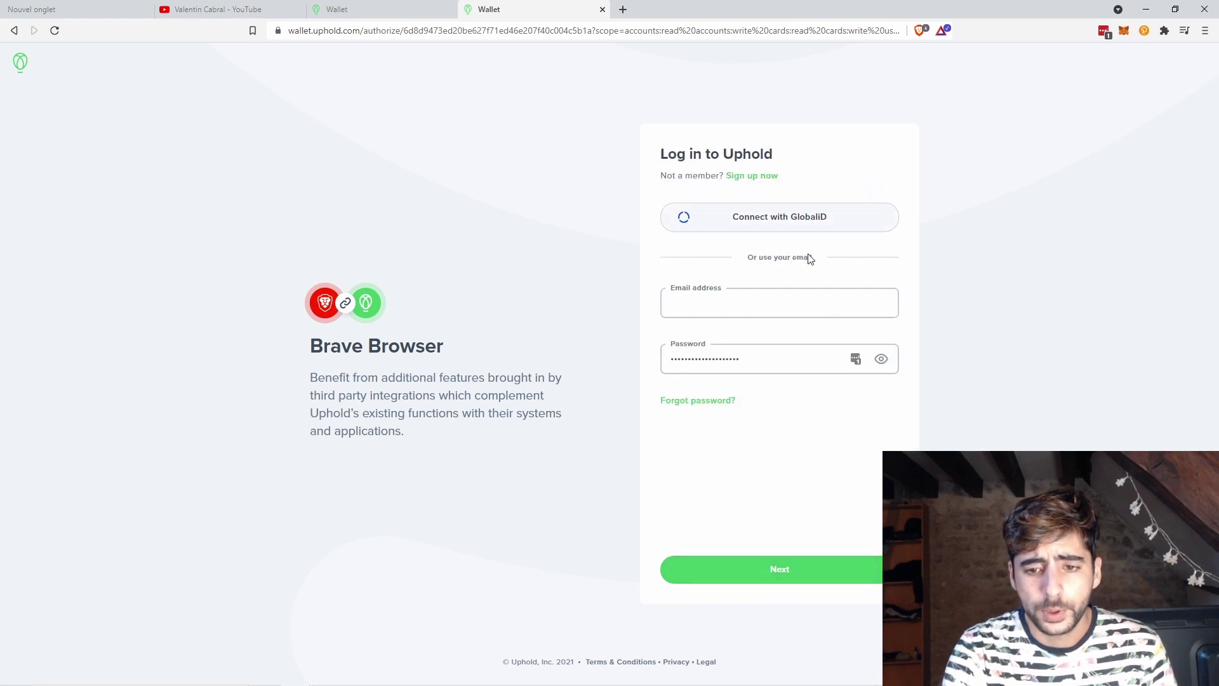
Log in to Uphold with the account's saved e-mail address and password
left_click(771, 305)
left_click(792, 343)
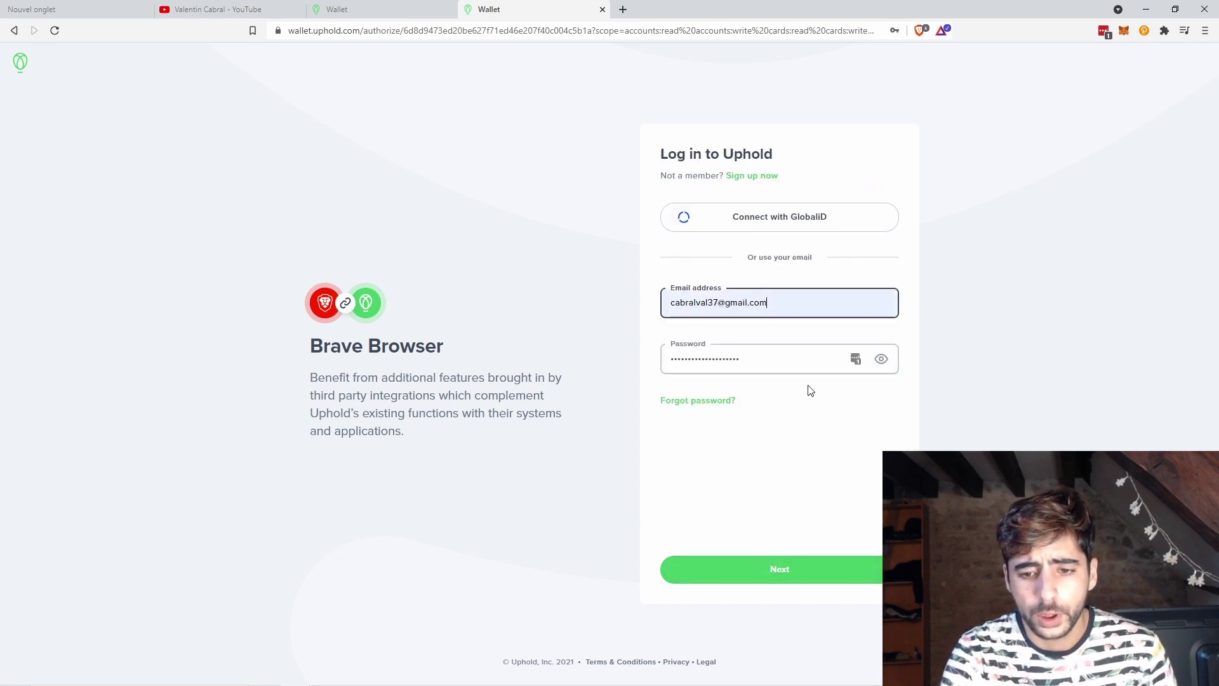
key("Return")
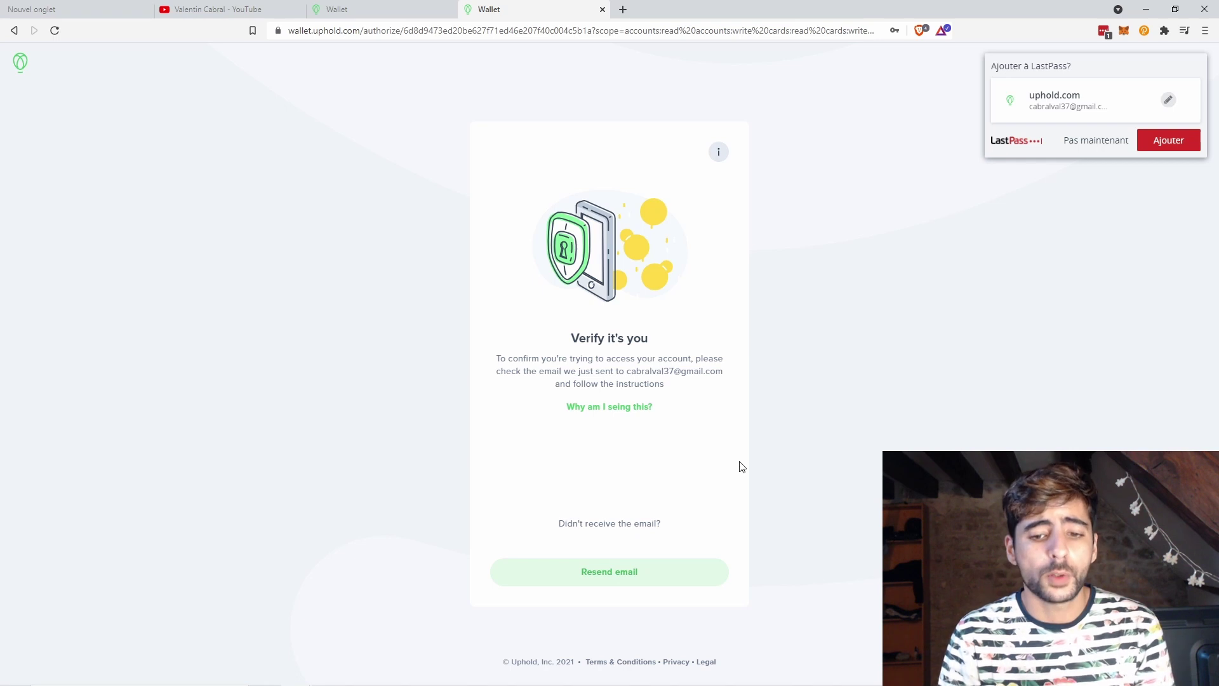
View the Uphold wallet dashboard in a new tab, and check the verified wallet's BAT balance back on the rewards page
left_click(624, 9)
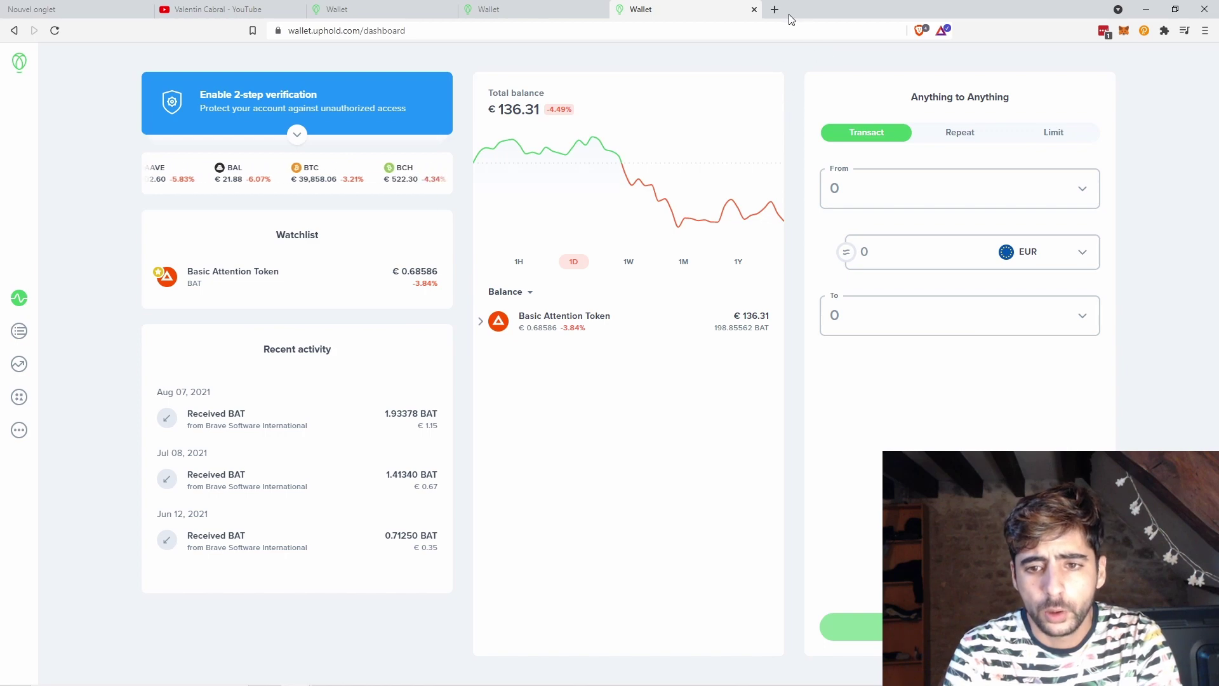
left_click(564, 8)
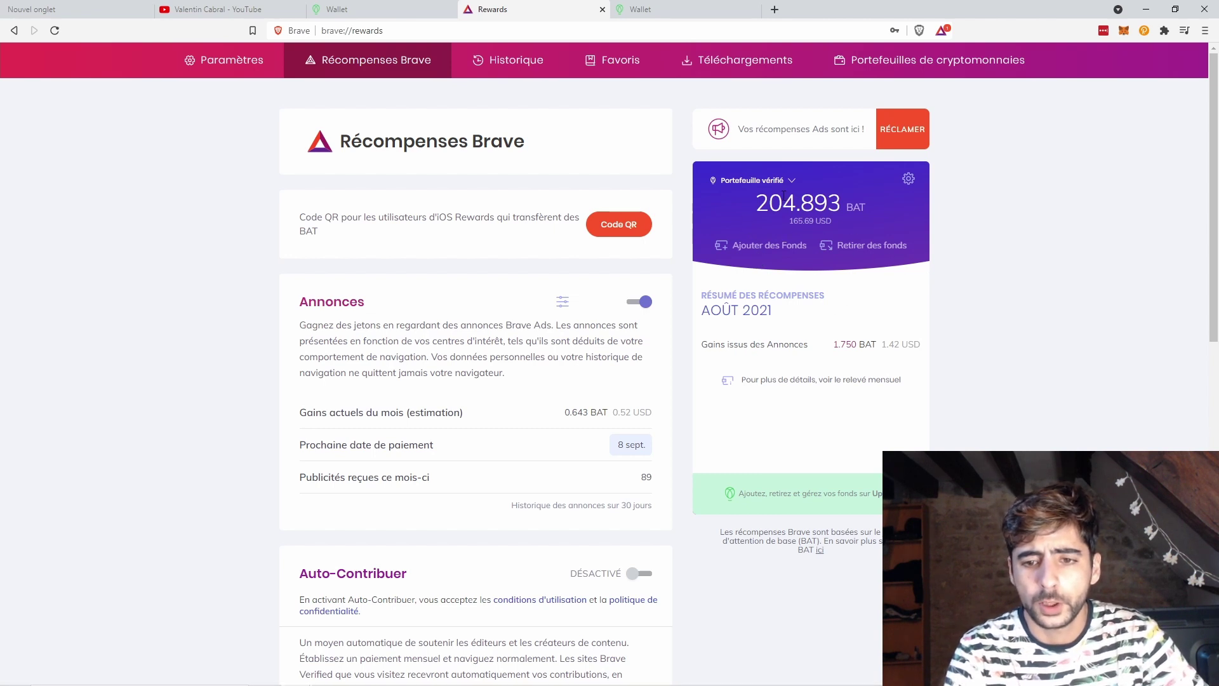
left_click_drag(767, 204, 825, 203)
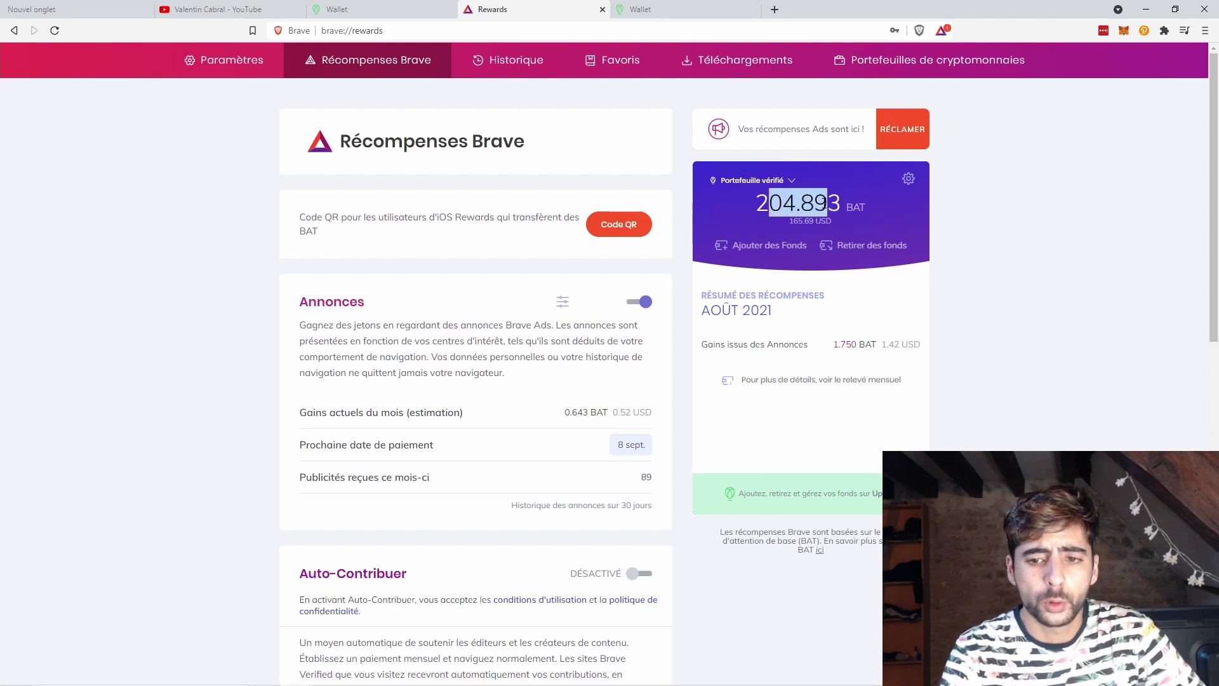
left_click(861, 210)
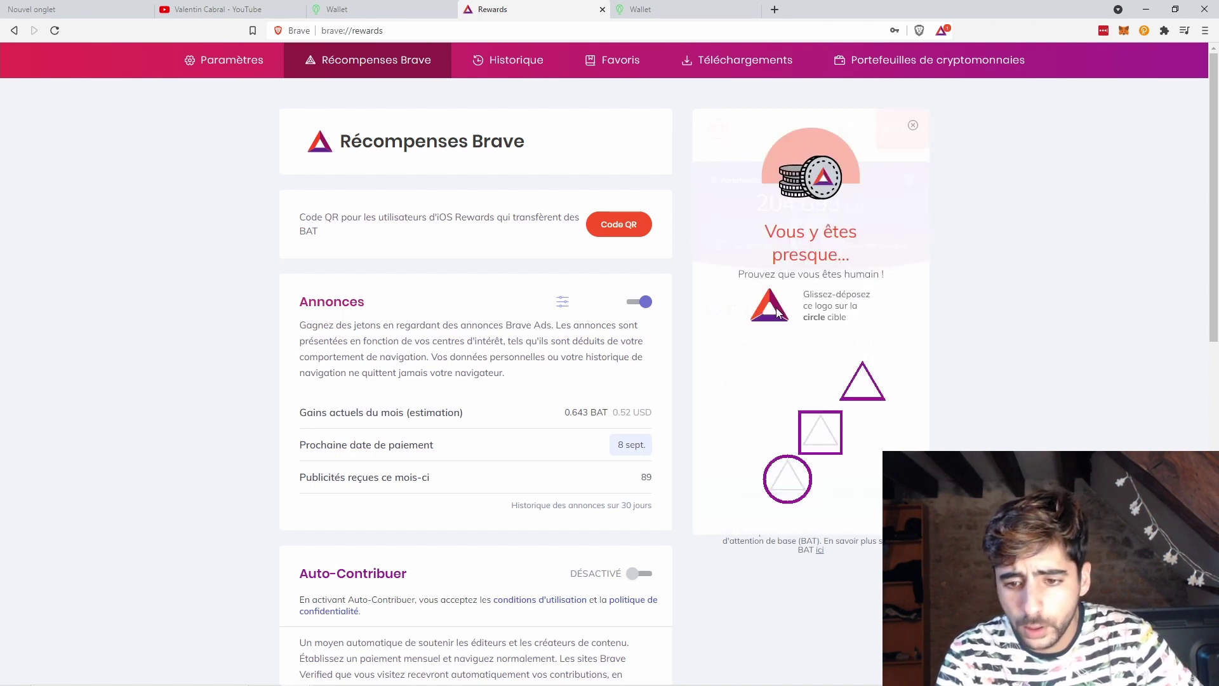
Claim the pending Ads reward by placing the BAT logo on the circle target
left_click_drag(784, 316, 796, 484)
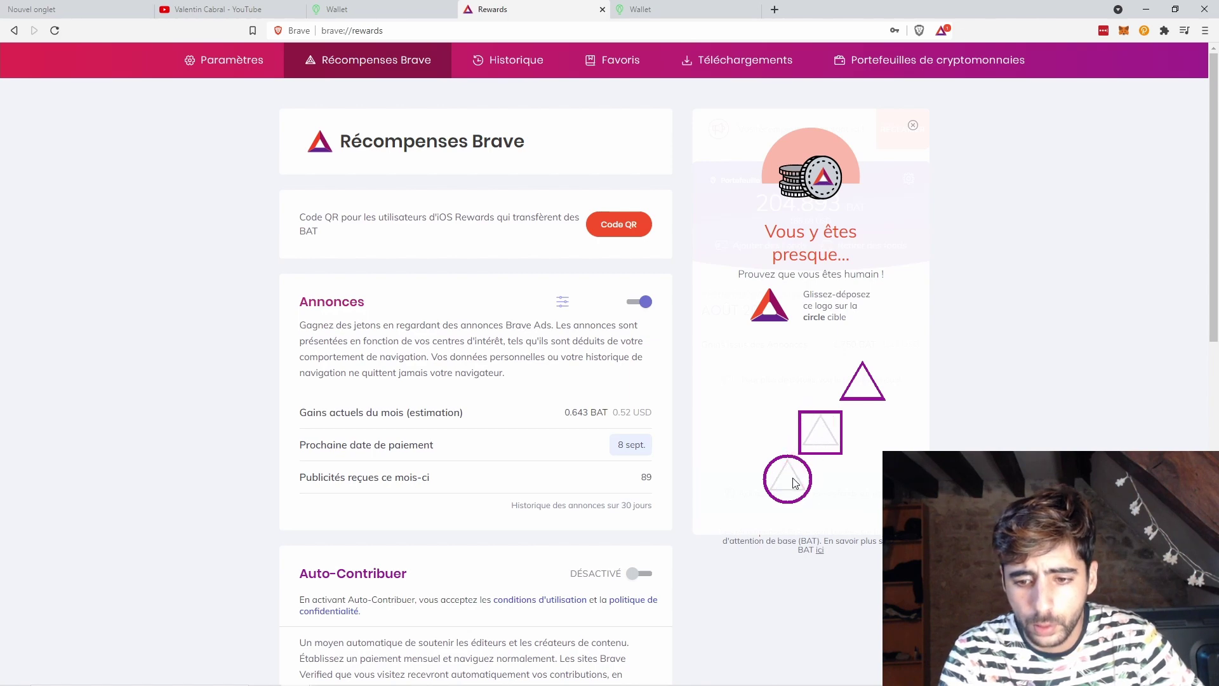
left_click(851, 463)
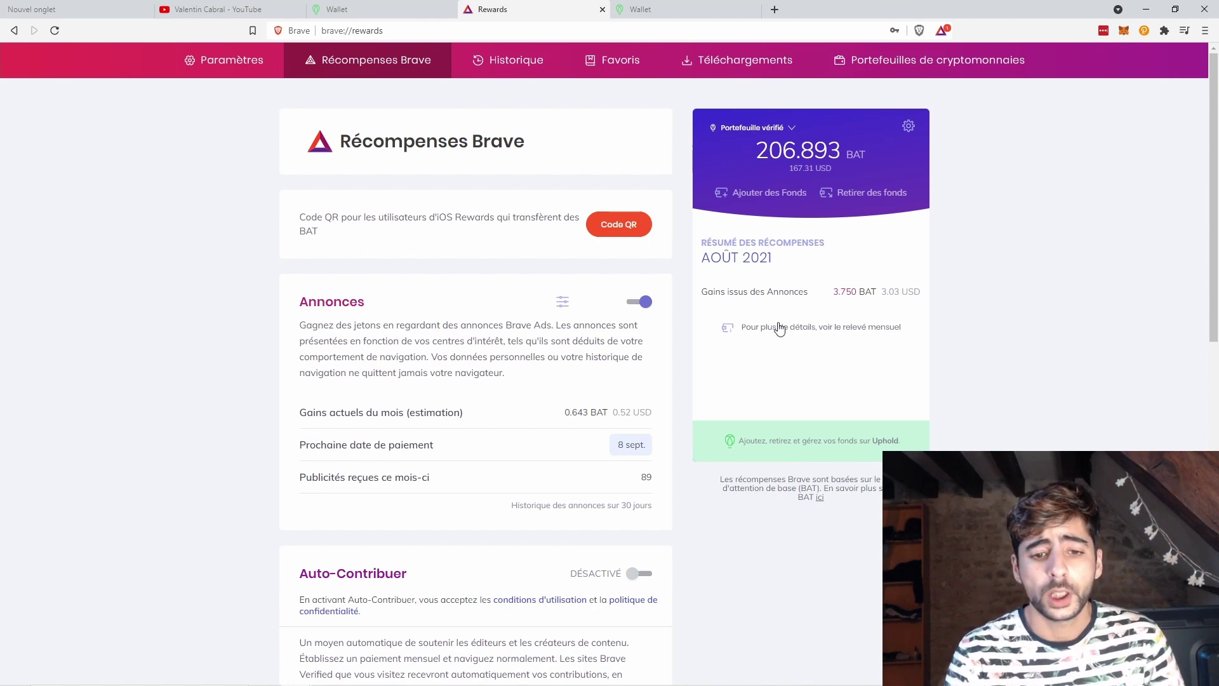
scroll(680, 441, "down", 1)
scroll(620, 321, "up", 1)
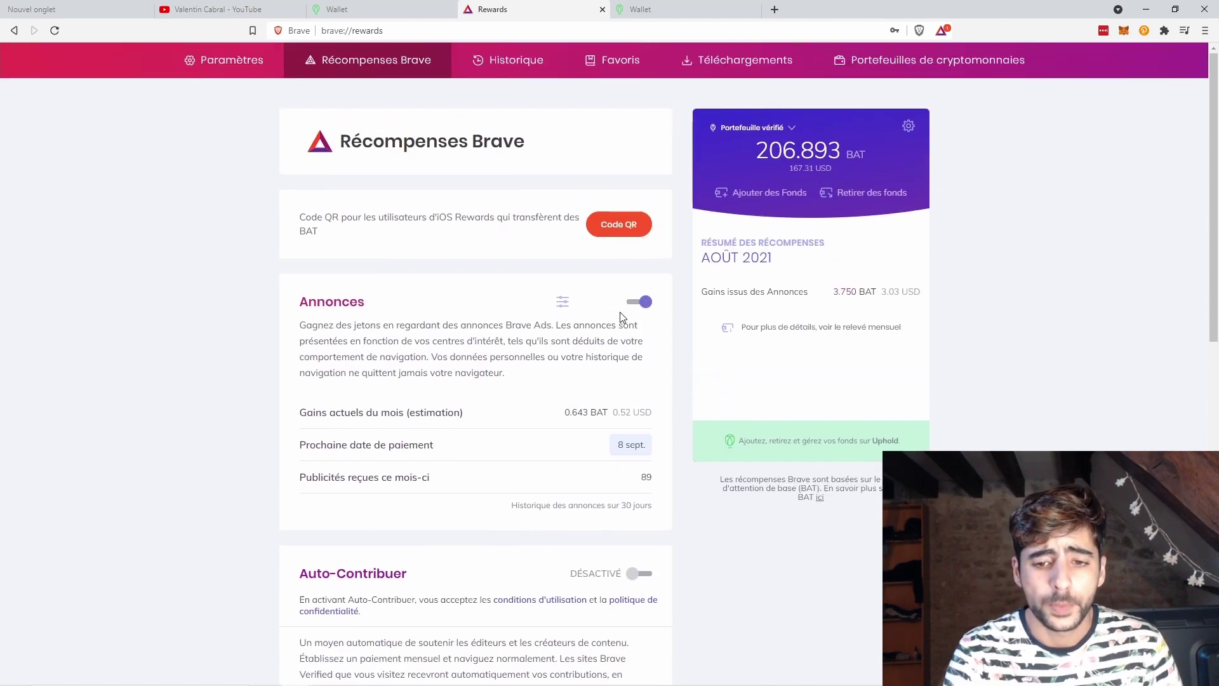
Set the maximum number of displayed ads to 10 publicités par heure and close the ad settings
left_click(565, 308)
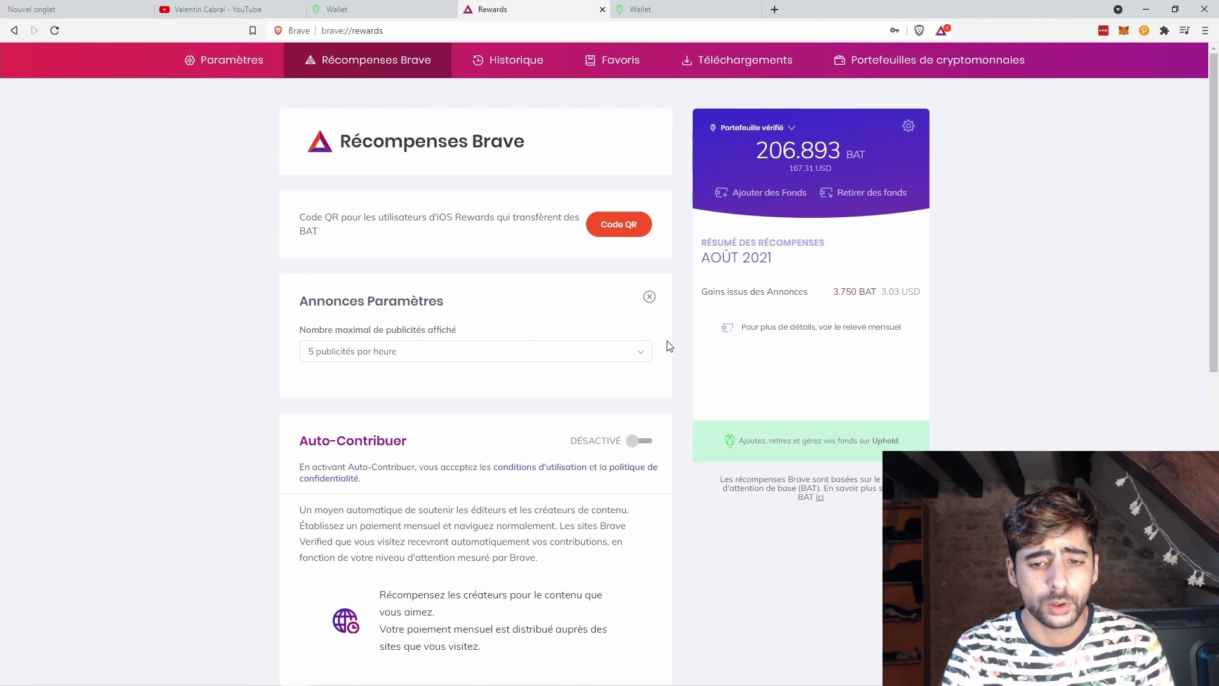
left_click(648, 294)
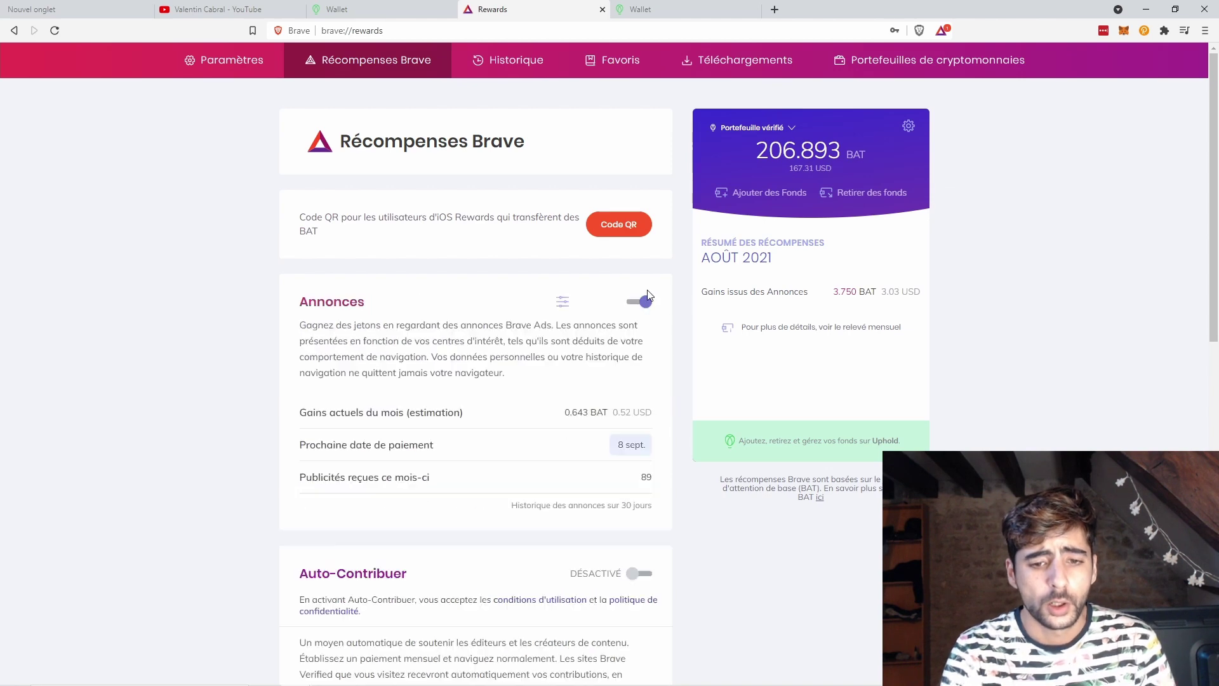
left_click(564, 307)
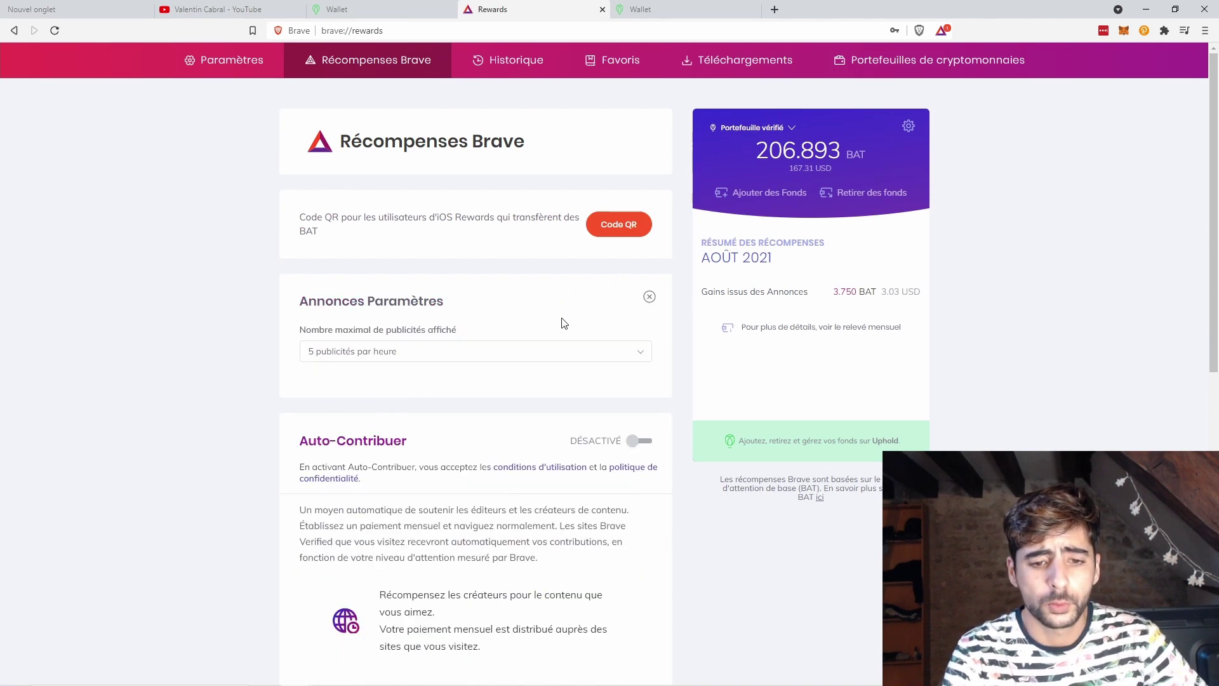
left_click(532, 350)
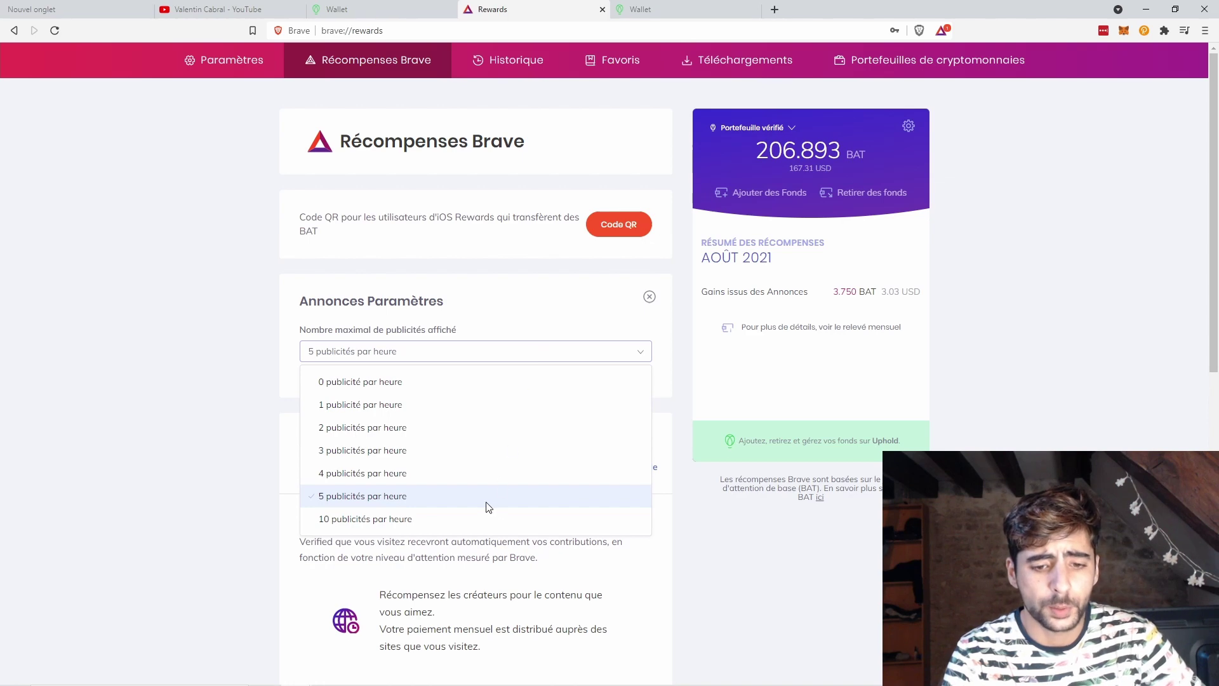
left_click(375, 520)
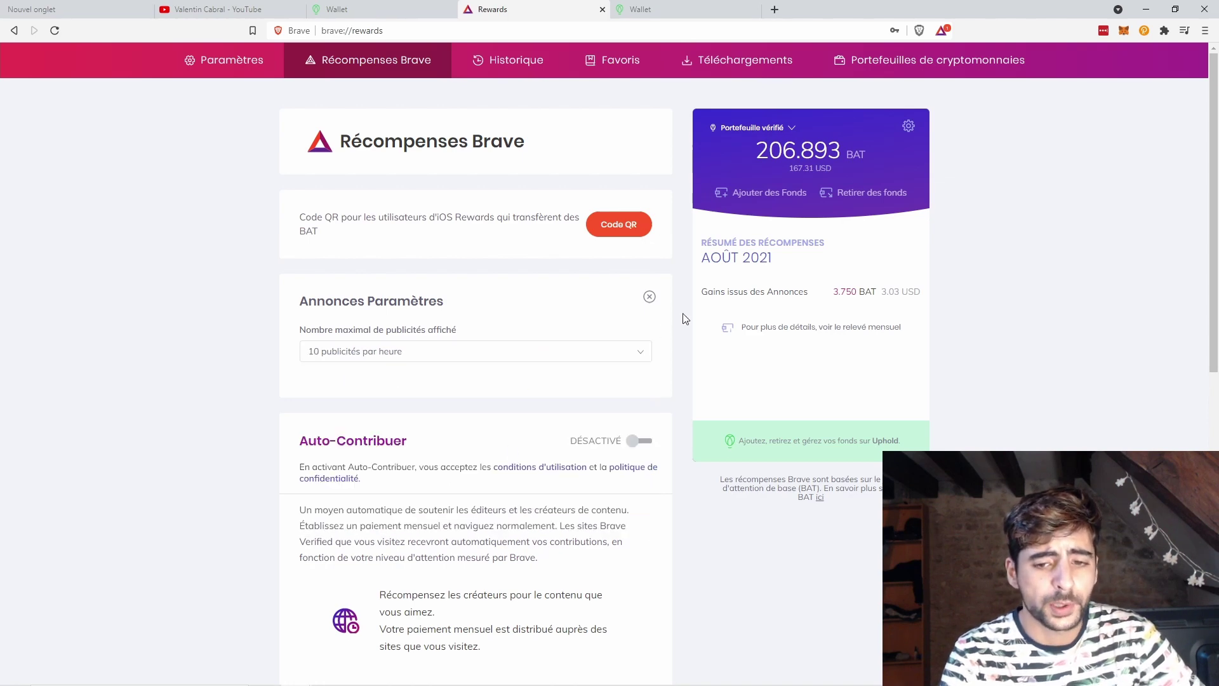
left_click(650, 297)
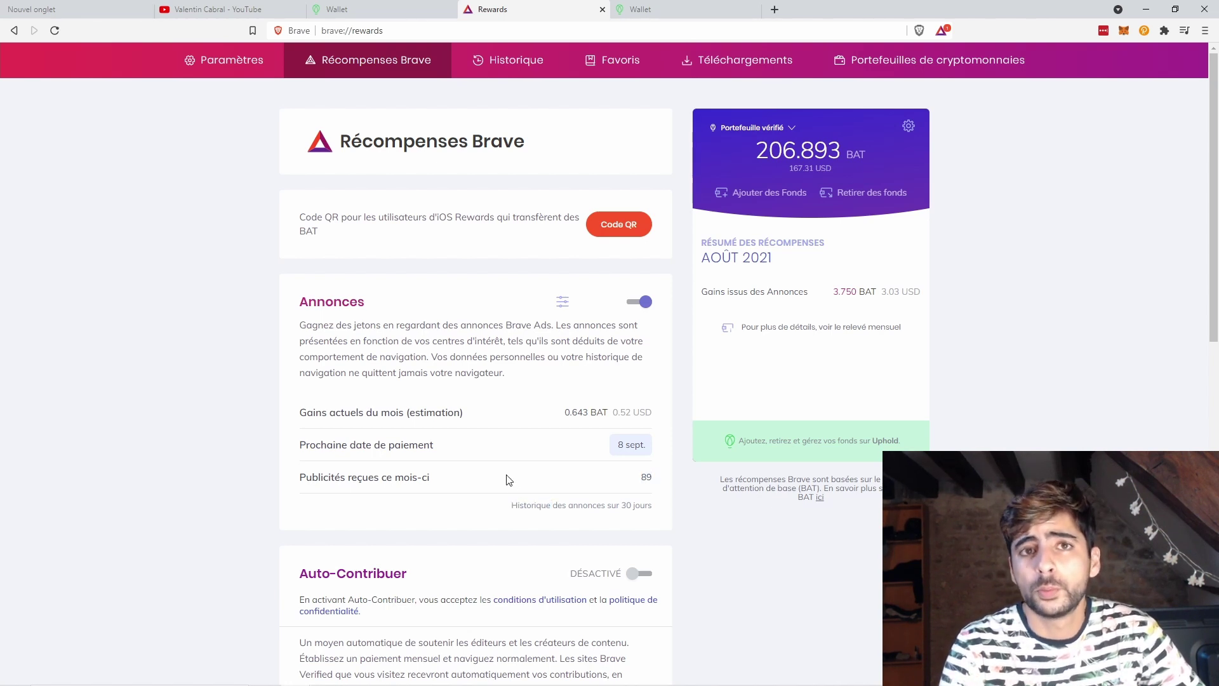
Turn on Auto-Contribuer on the rewards page, and view its payment and visit parameters before closing them
scroll(508, 479, "down", 3)
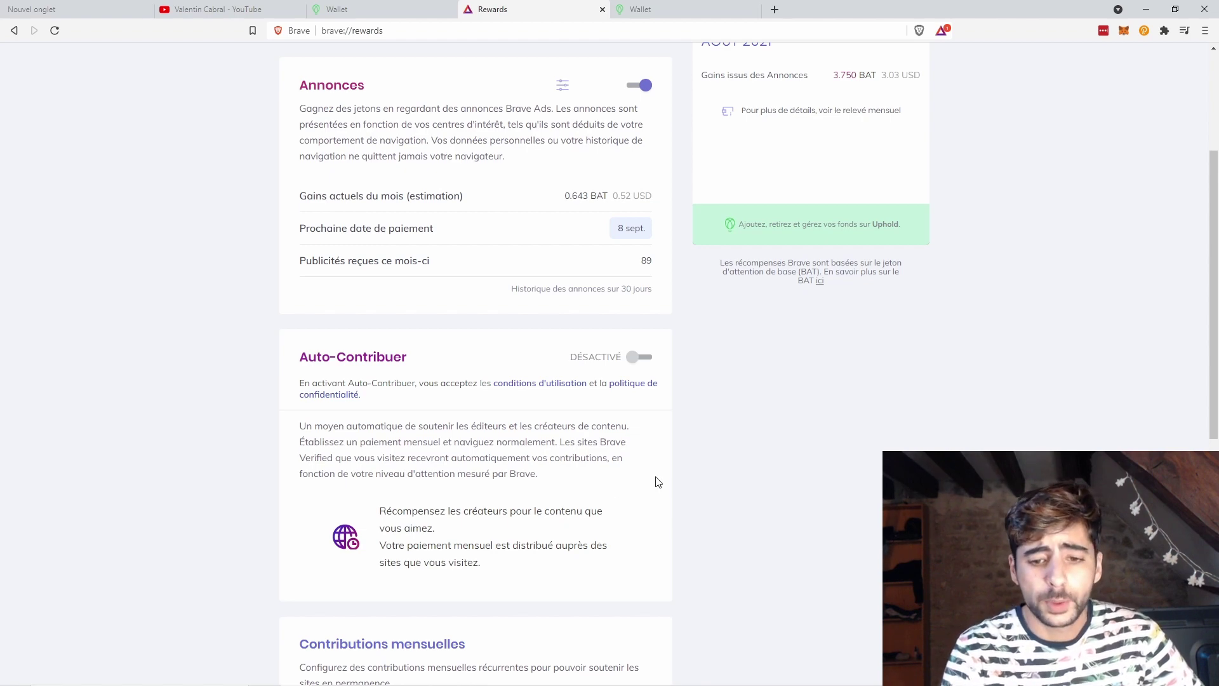
scroll(658, 482, "down", 3)
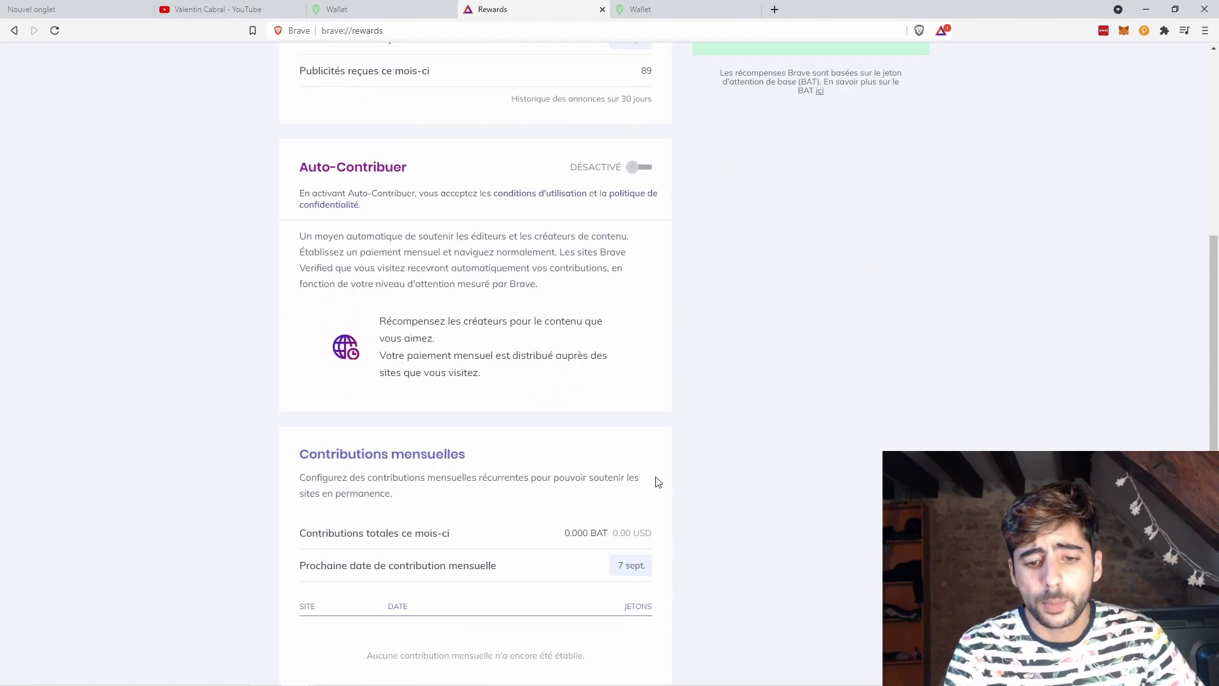
left_click(640, 168)
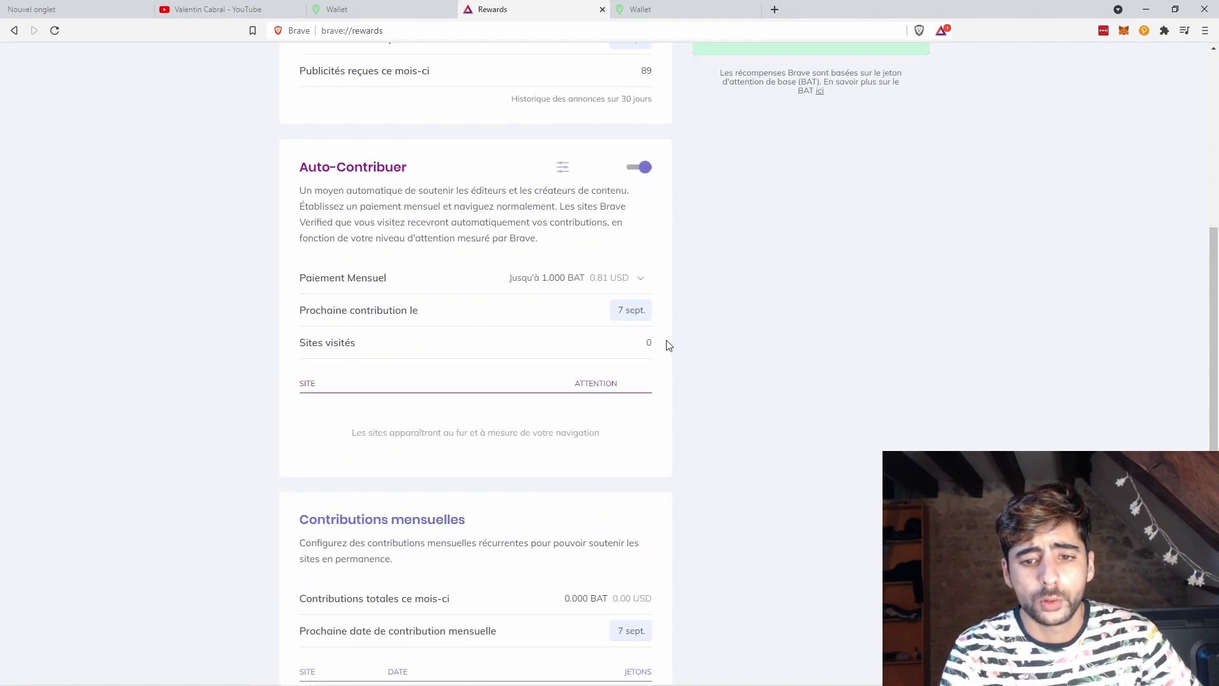
left_click(563, 167)
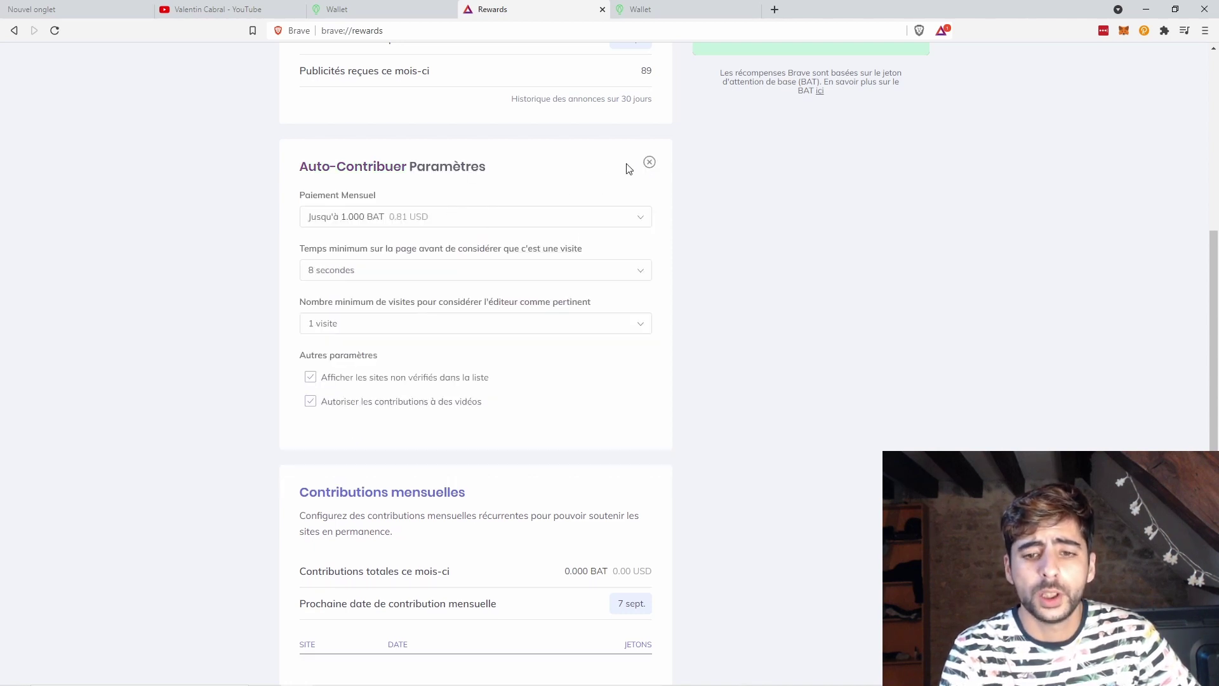
left_click(649, 162)
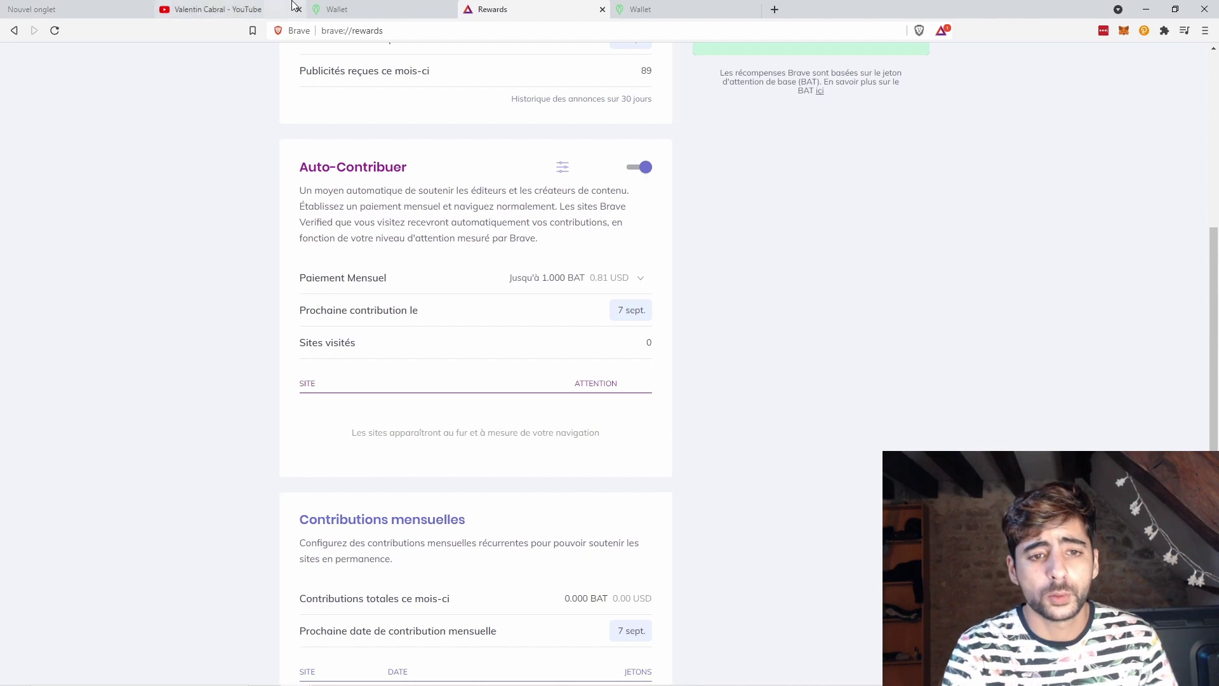
View the Brave Rewards tipping options on the YouTube channel page, glance at the Uphold wallet, and return to the rewards page
left_click(241, 9)
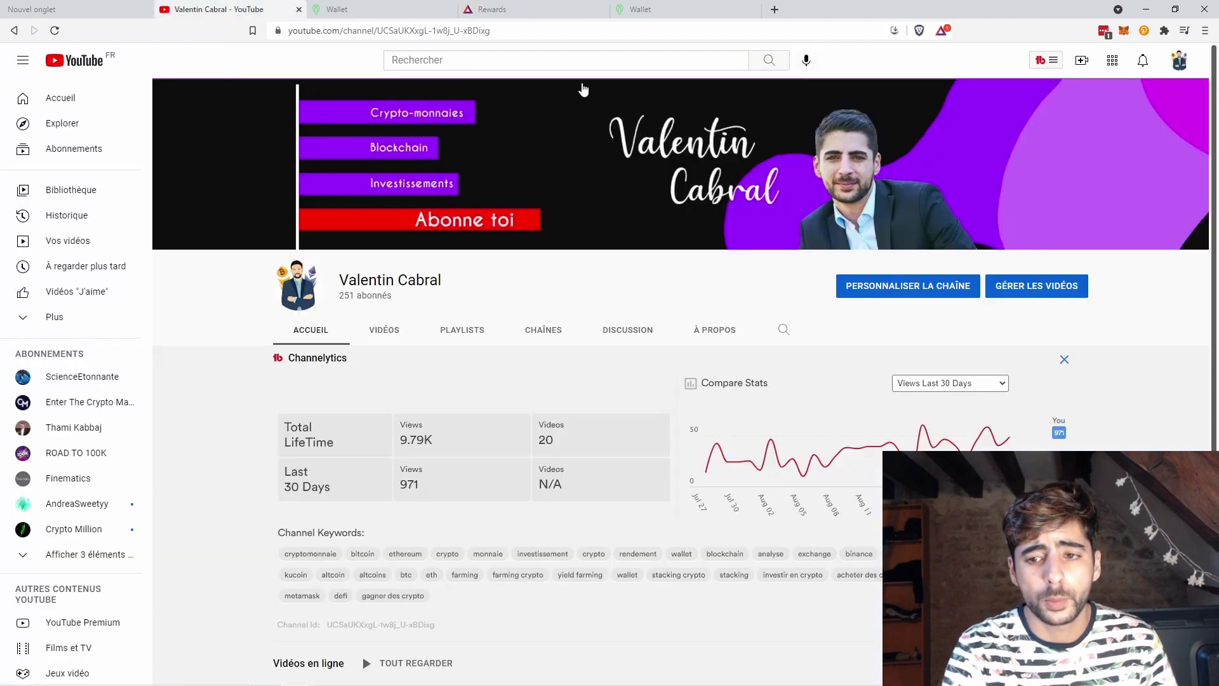
left_click(942, 30)
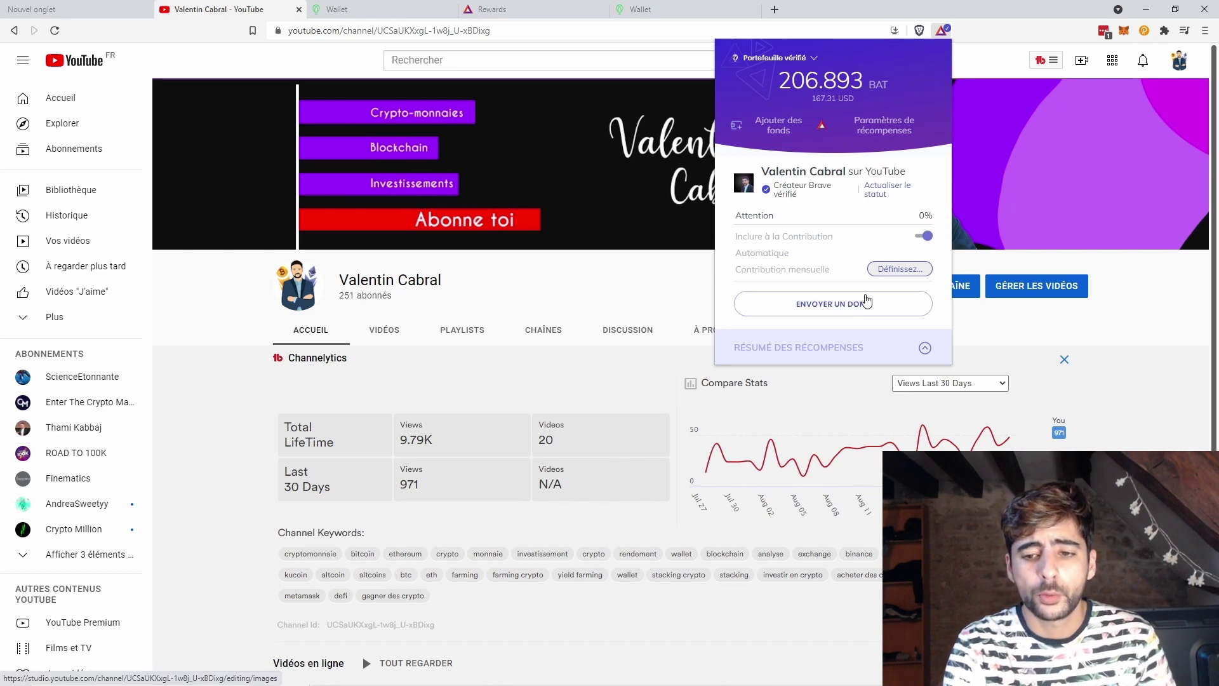
left_click(379, 6)
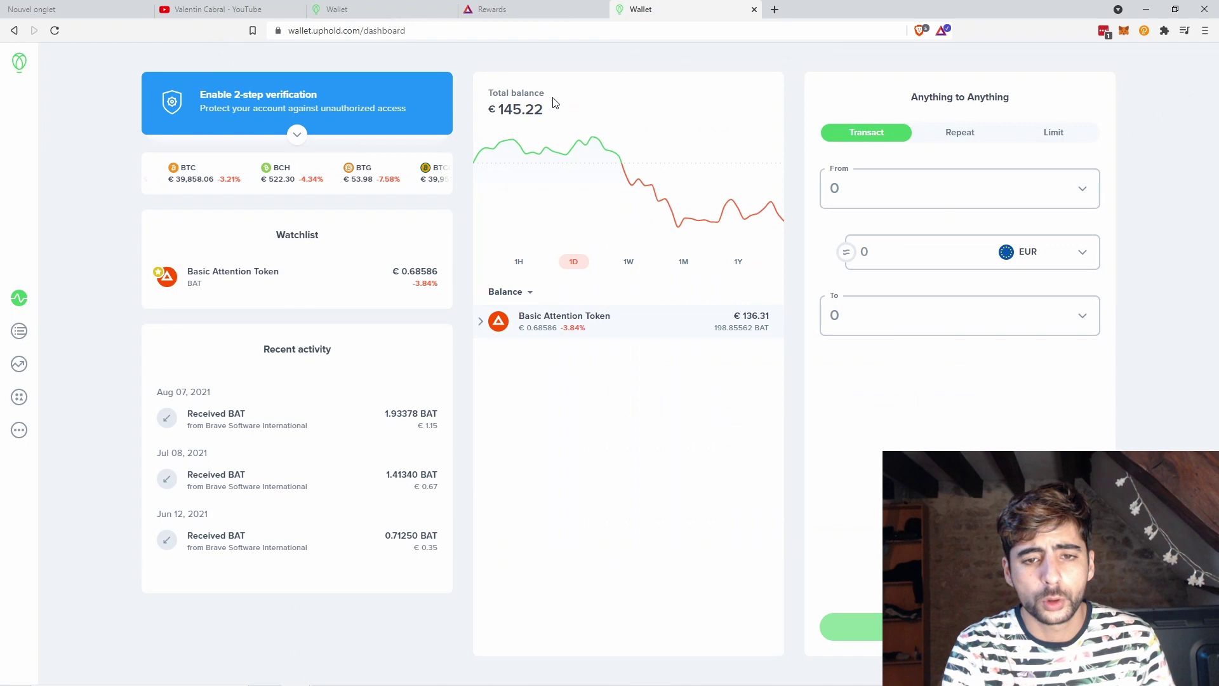
left_click(520, 9)
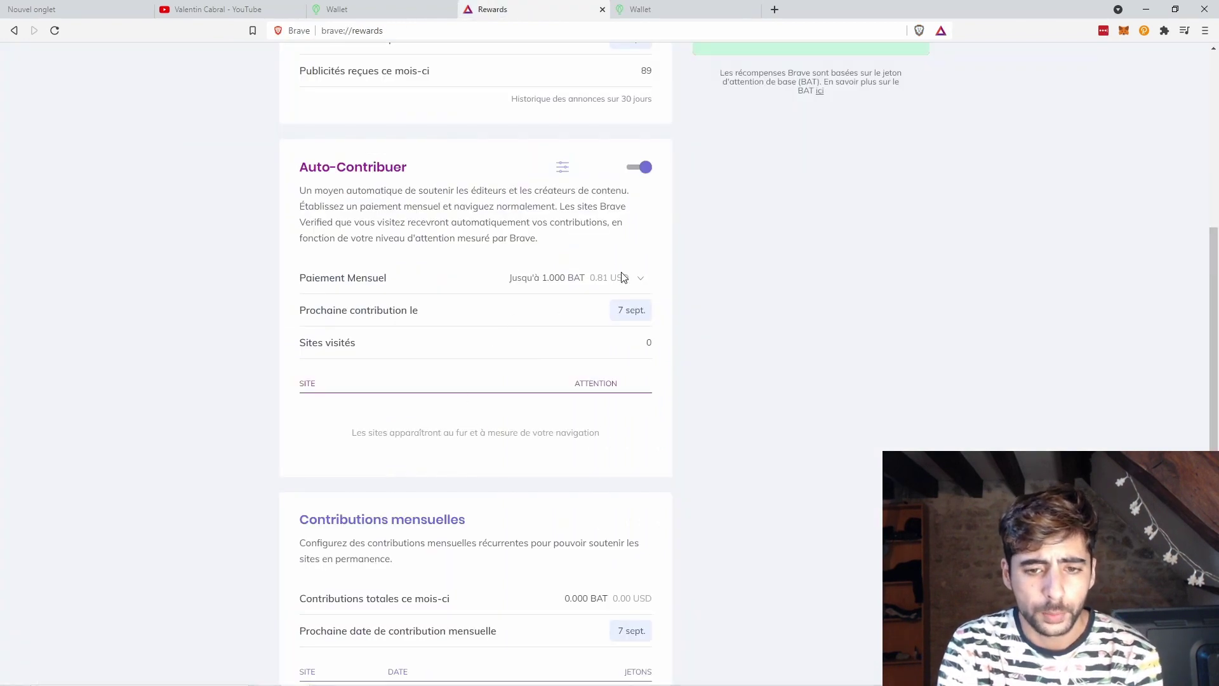
Review the Auto-Contribuer monthly payment and the choices for minimum time on a page, keeping 8 secondes, and close the settings
left_click(562, 167)
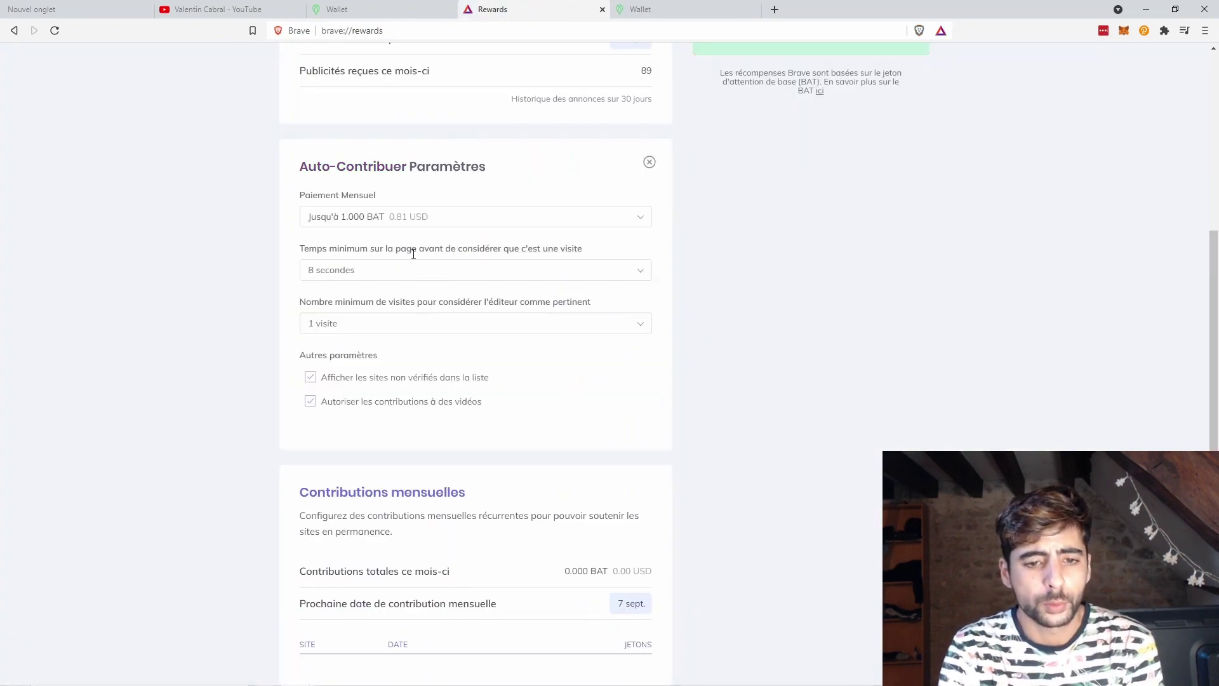
left_click(421, 217)
left_click(420, 216)
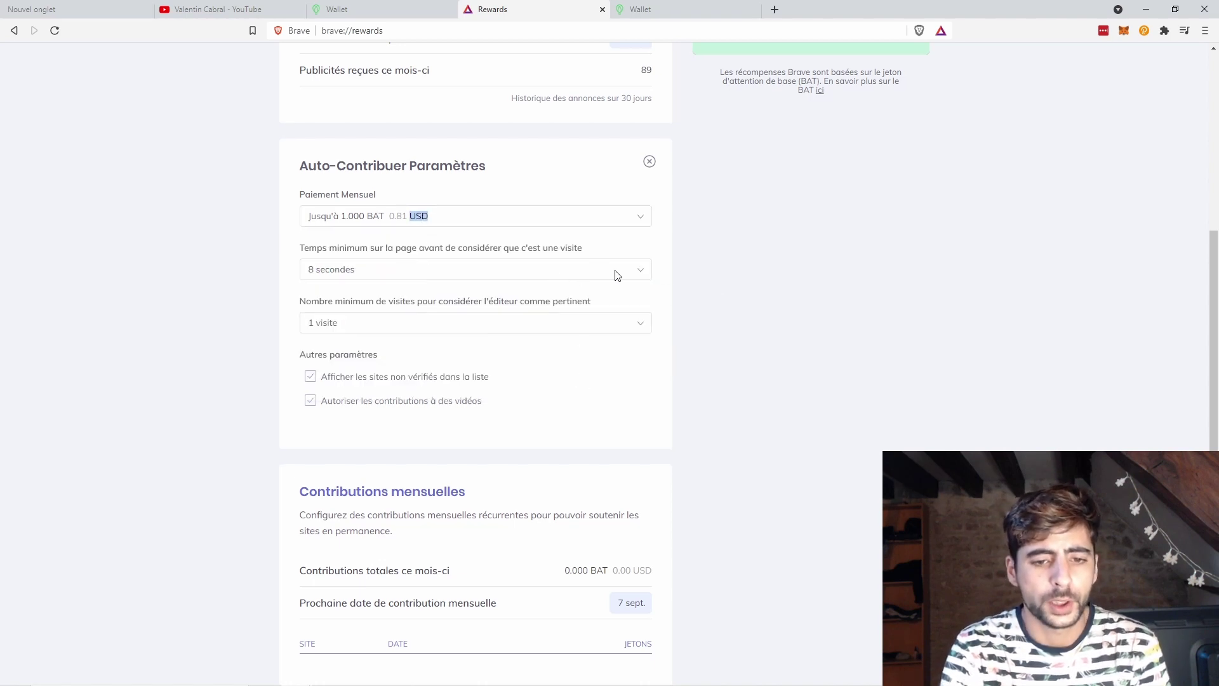
left_click(493, 275)
key("Escape")
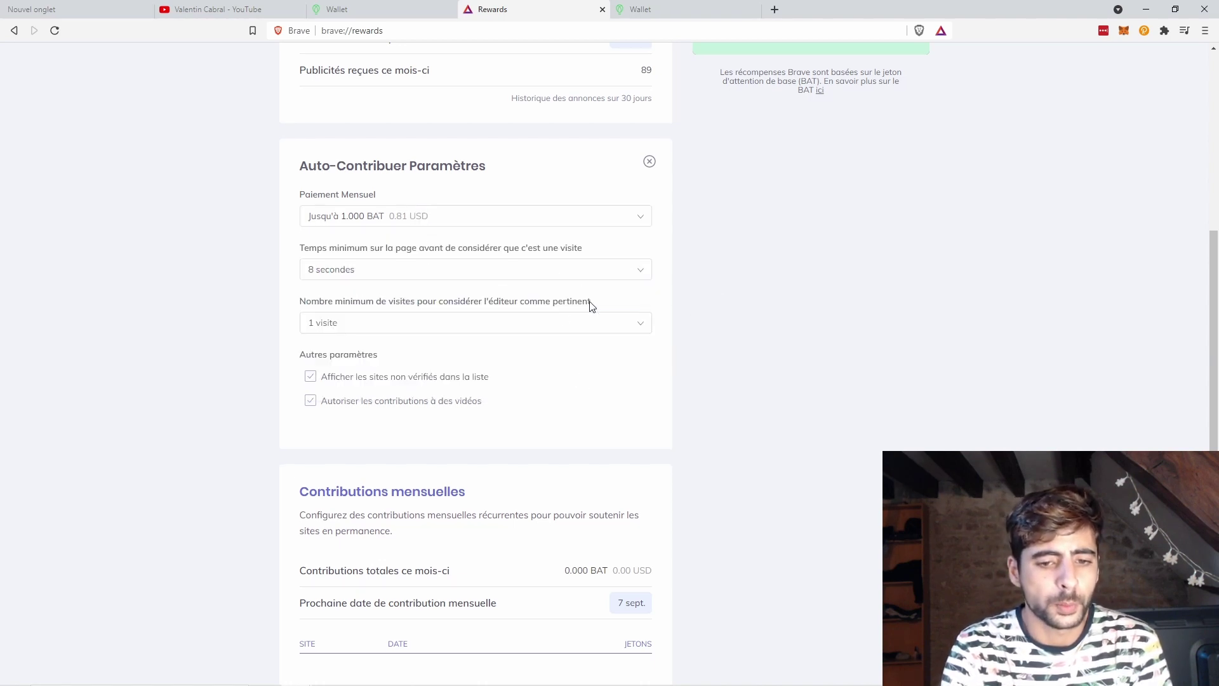
left_click(536, 282)
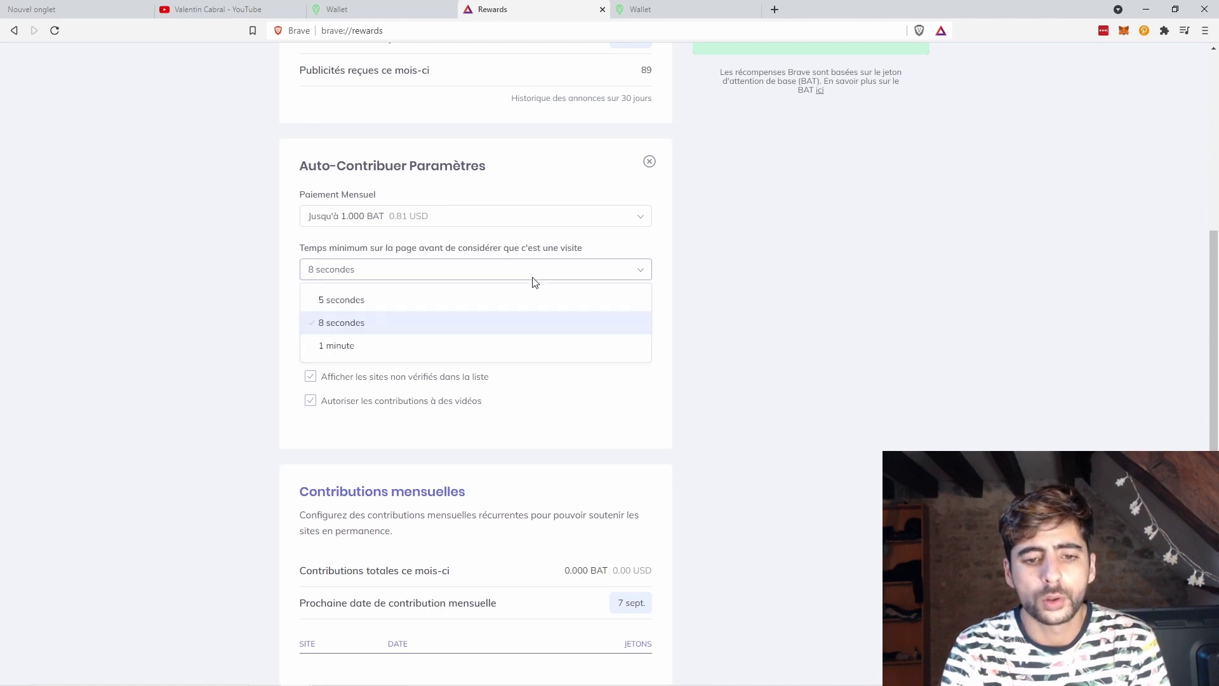
left_click(597, 318)
left_click(582, 323)
left_click(687, 378)
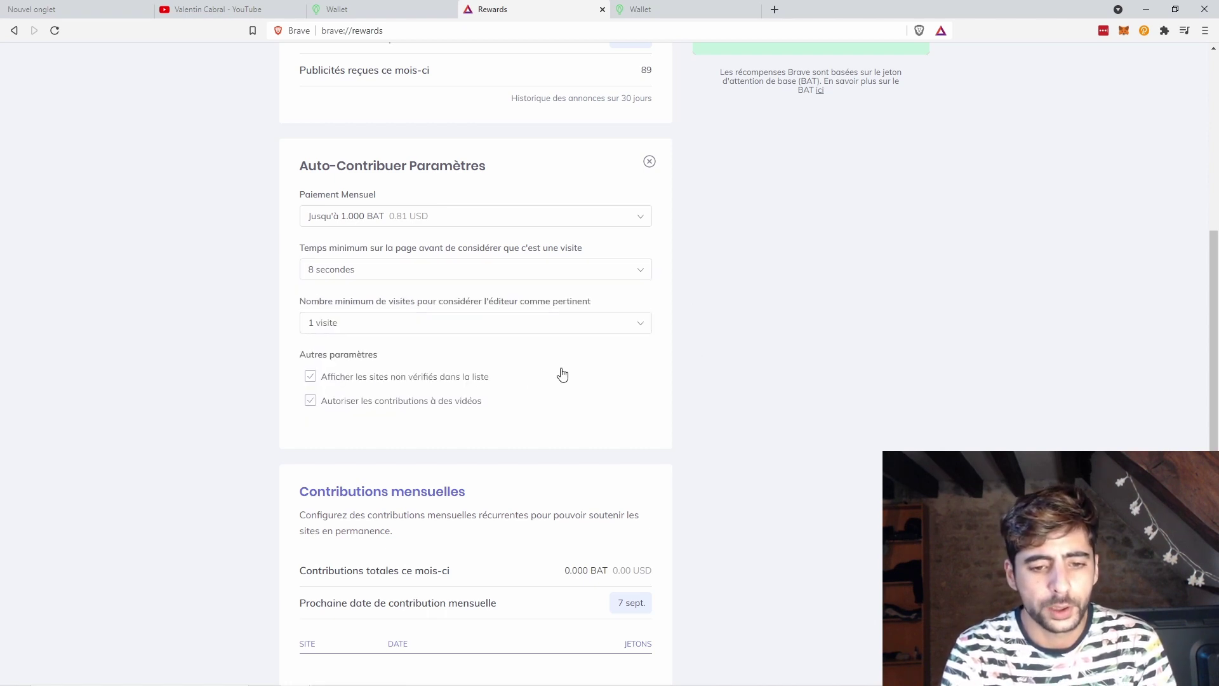
scroll(660, 293, "up", 1)
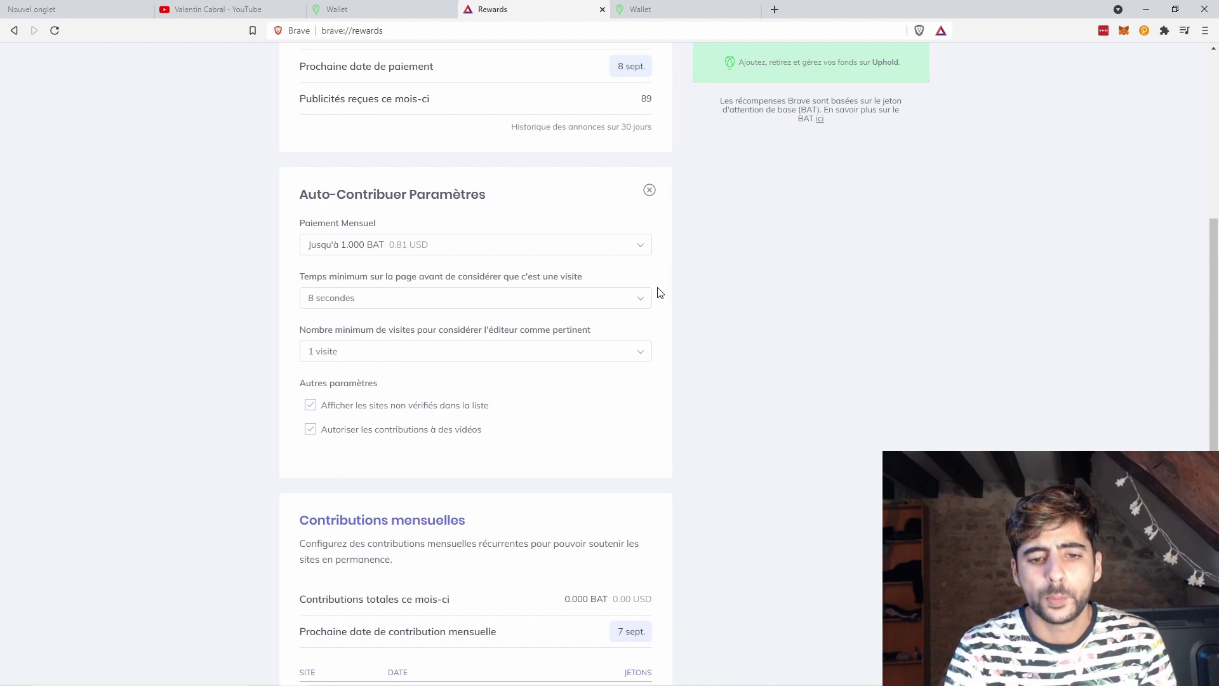
left_click(649, 190)
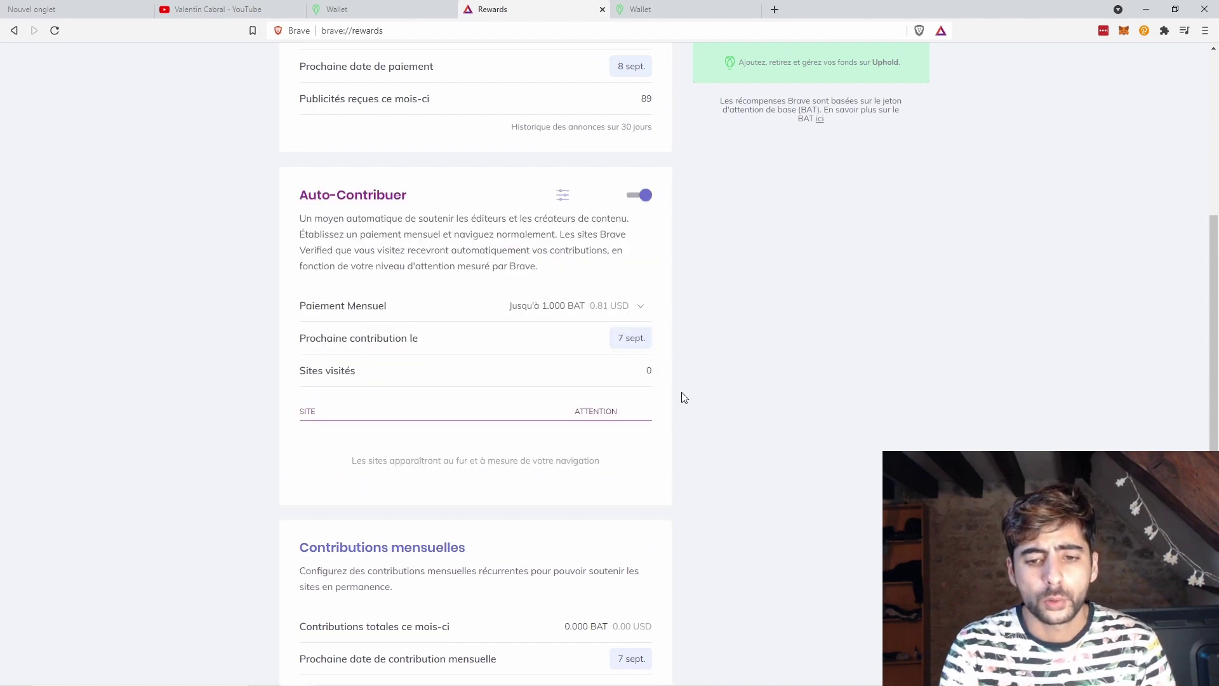
Look over the Contributions mensuelles section and start withdrawing funds from the verified wallet
scroll(695, 376, "down", 7)
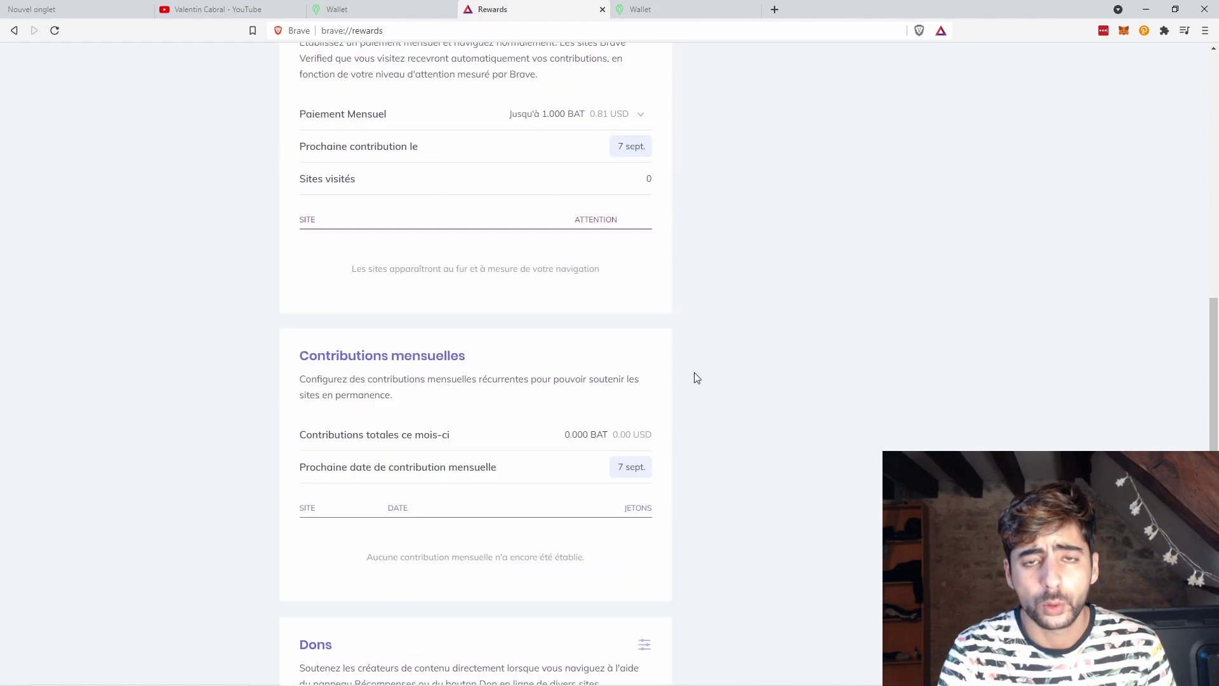
scroll(694, 375, "up", 15)
scroll(681, 388, "down", 1)
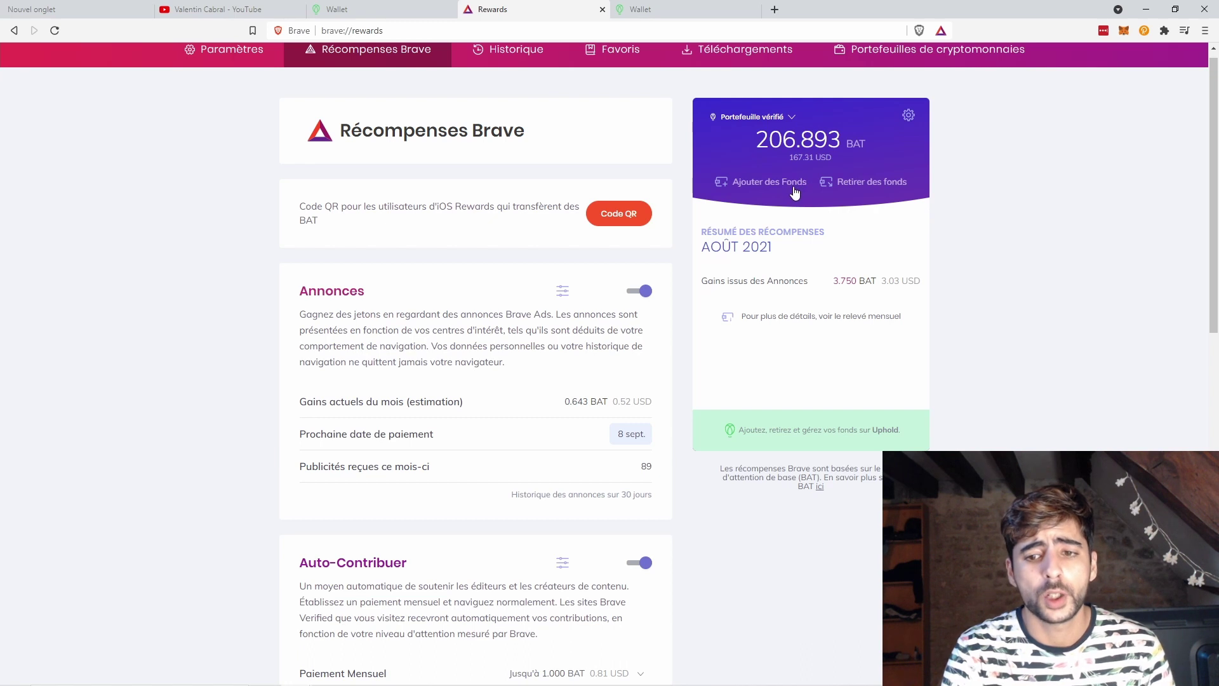
left_click(860, 184)
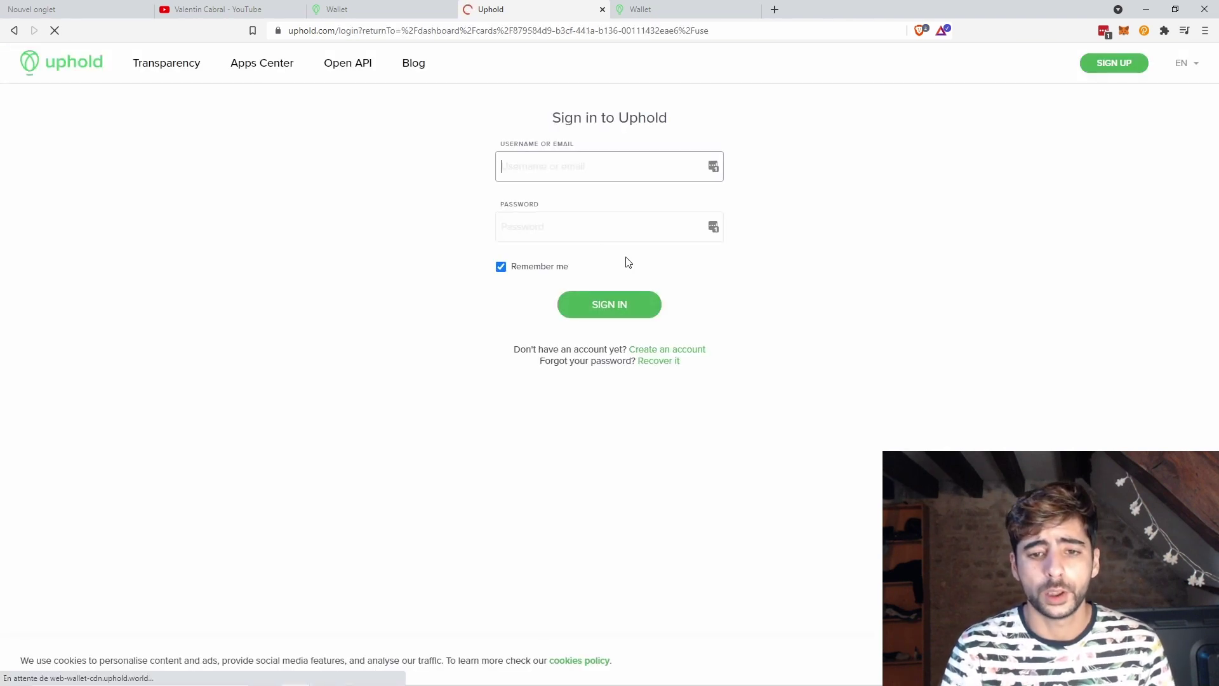
Sign in to Uphold with the account's saved e-mail address and password, and decline adding the login to LastPass
left_click(574, 173)
left_click(593, 202)
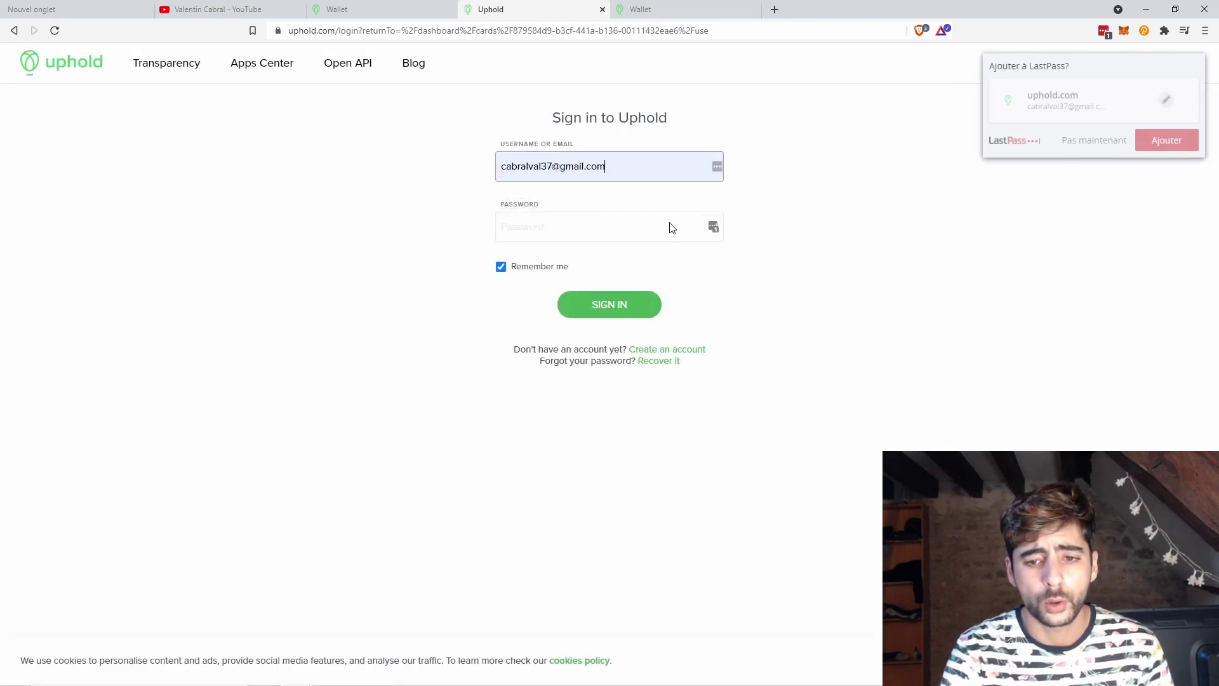
left_click(713, 227)
left_click(645, 311)
left_click(642, 308)
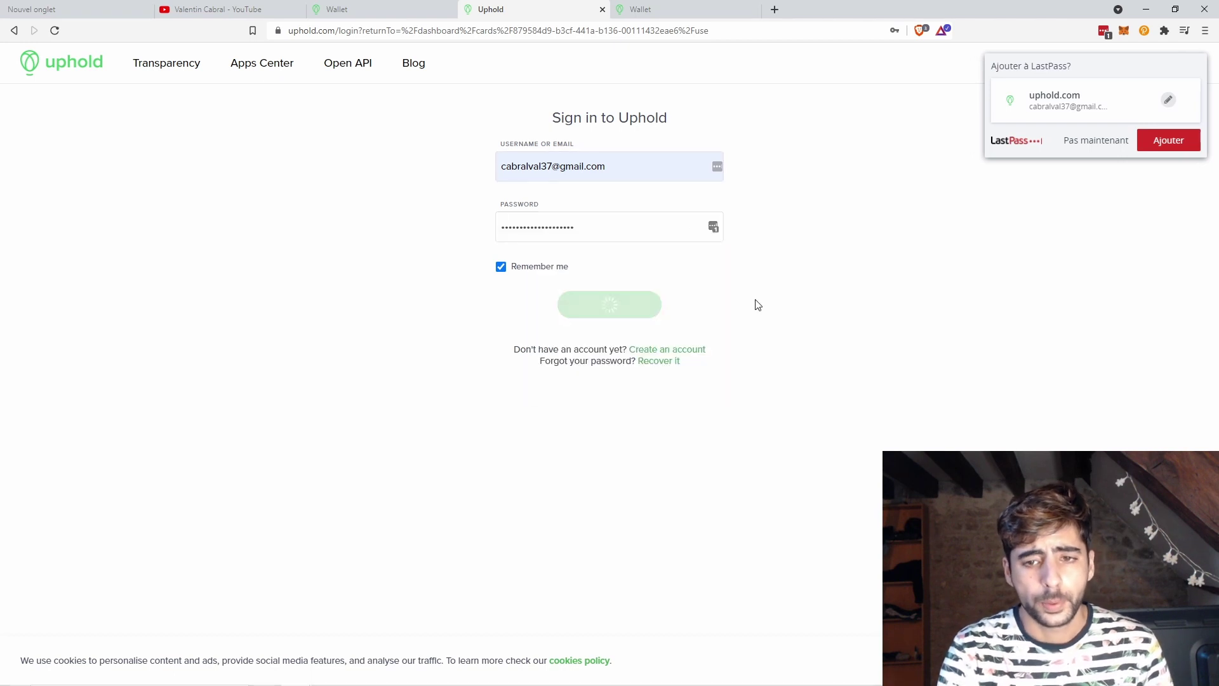
left_click(911, 137)
left_click(1088, 143)
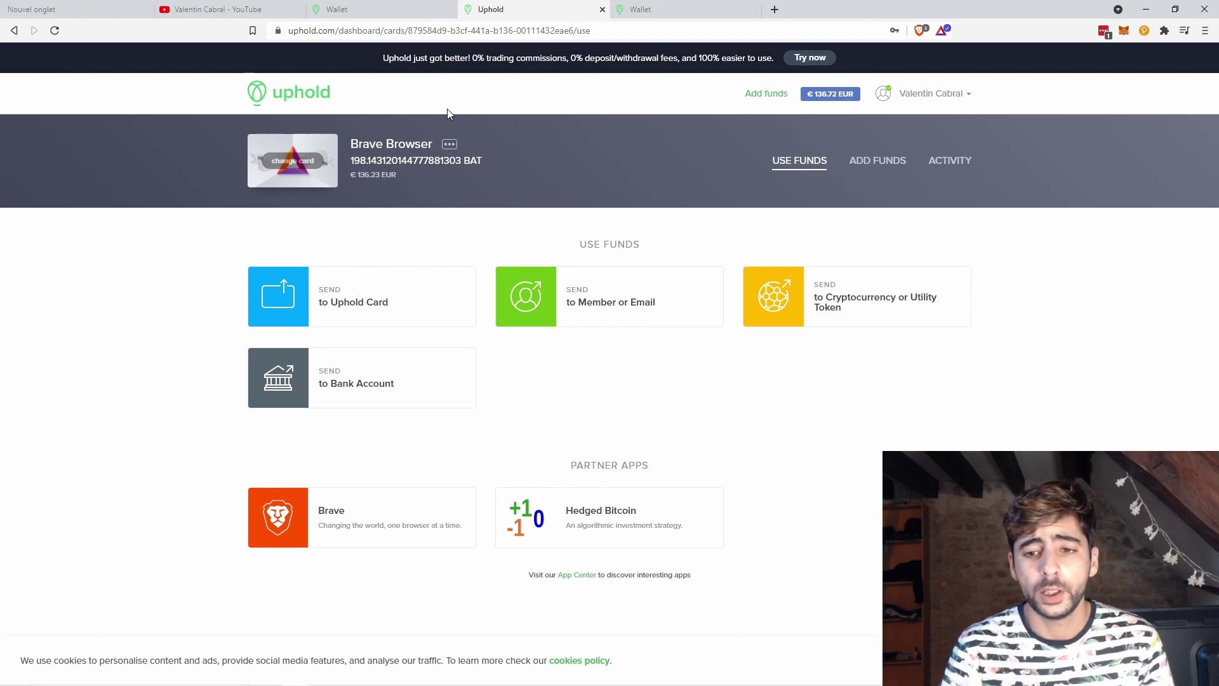
Reopen the Récompenses Brave page in a new tab and check the verified wallet's BAT balance
left_click(388, 7)
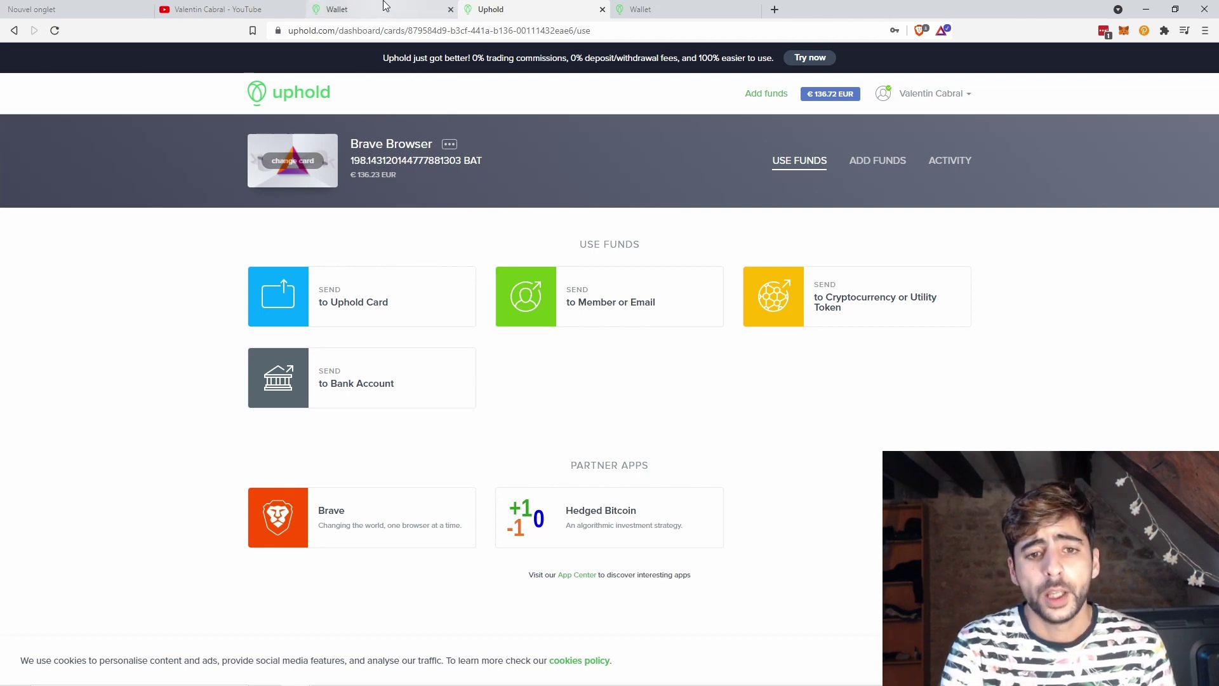
left_click(498, 8)
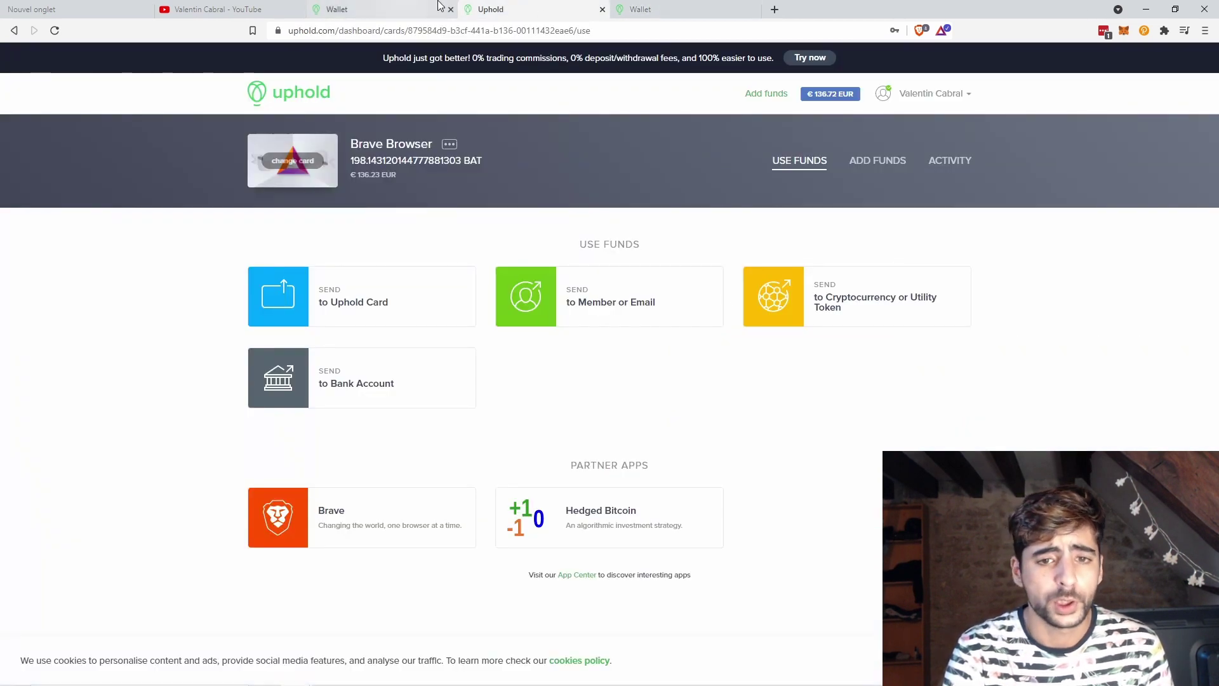
left_click(1204, 30)
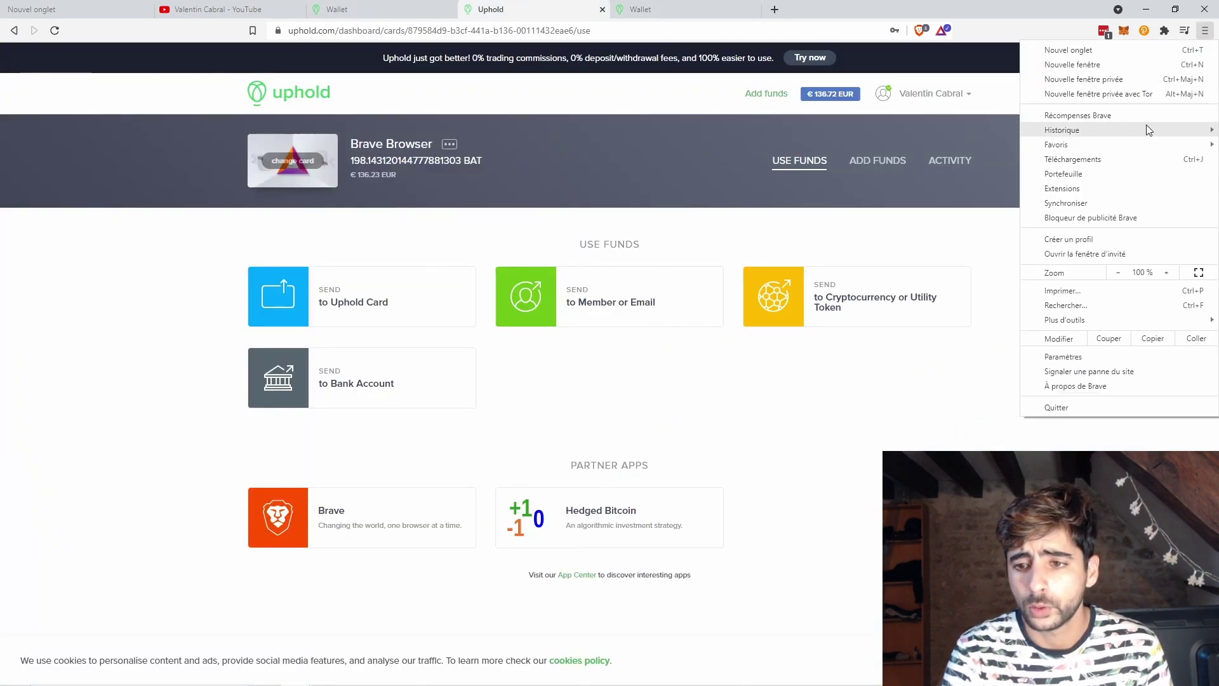
left_click(1145, 125)
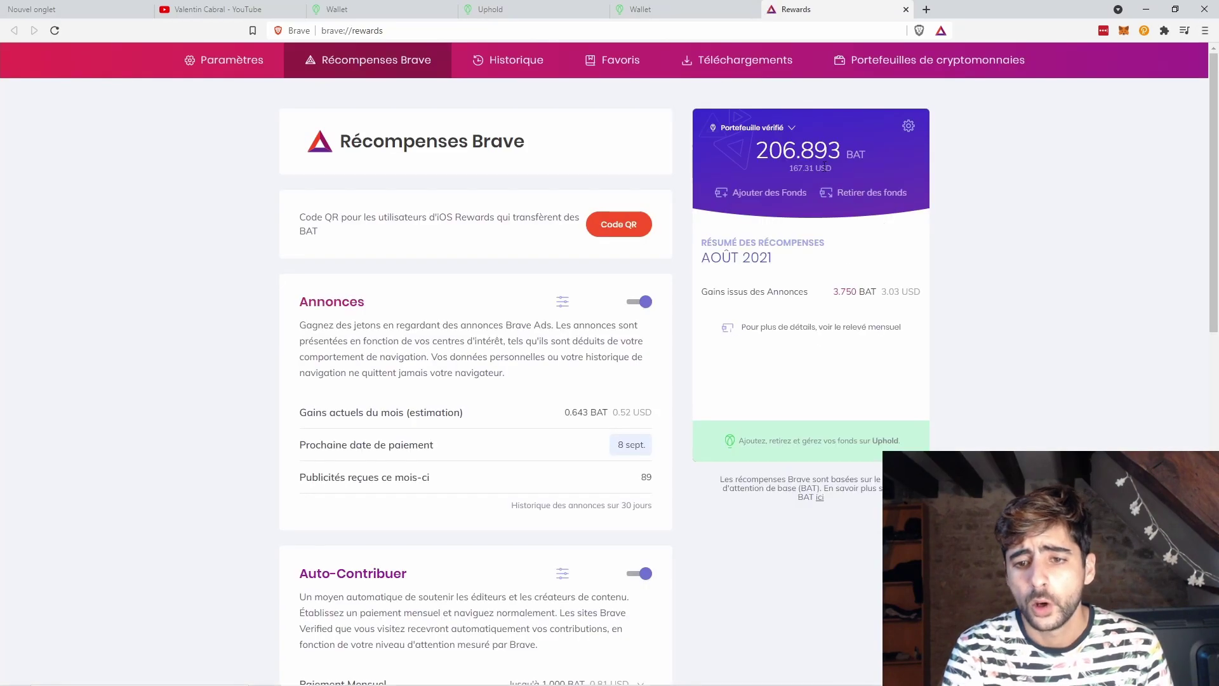
left_click_drag(755, 153, 841, 156)
left_click(910, 172)
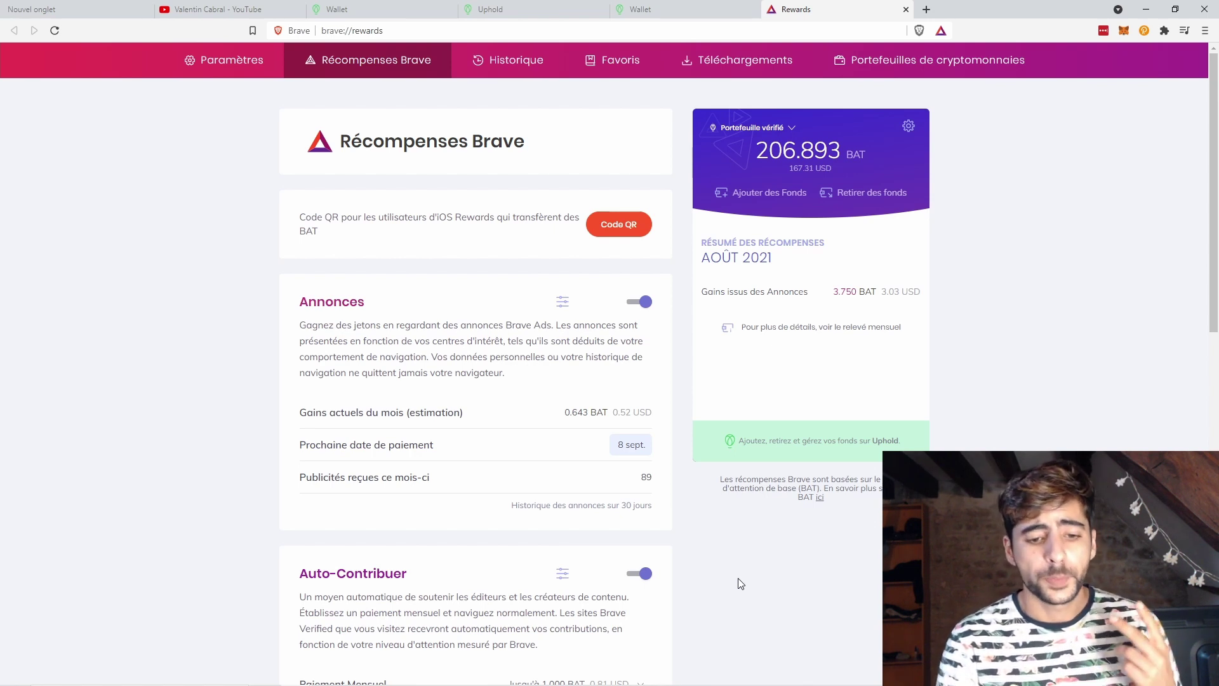
Search Windows for "notifi" and open the notification and action settings to check that app notifications are allowed
mouse_move(676, 685)
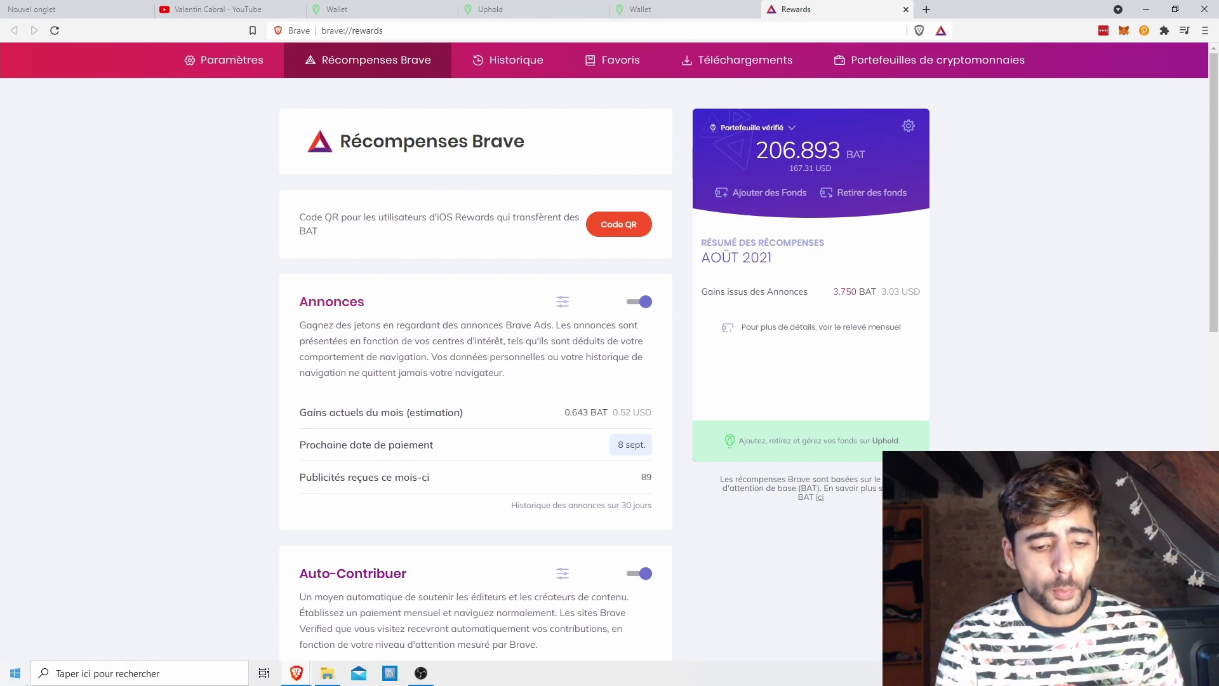
left_click(73, 674)
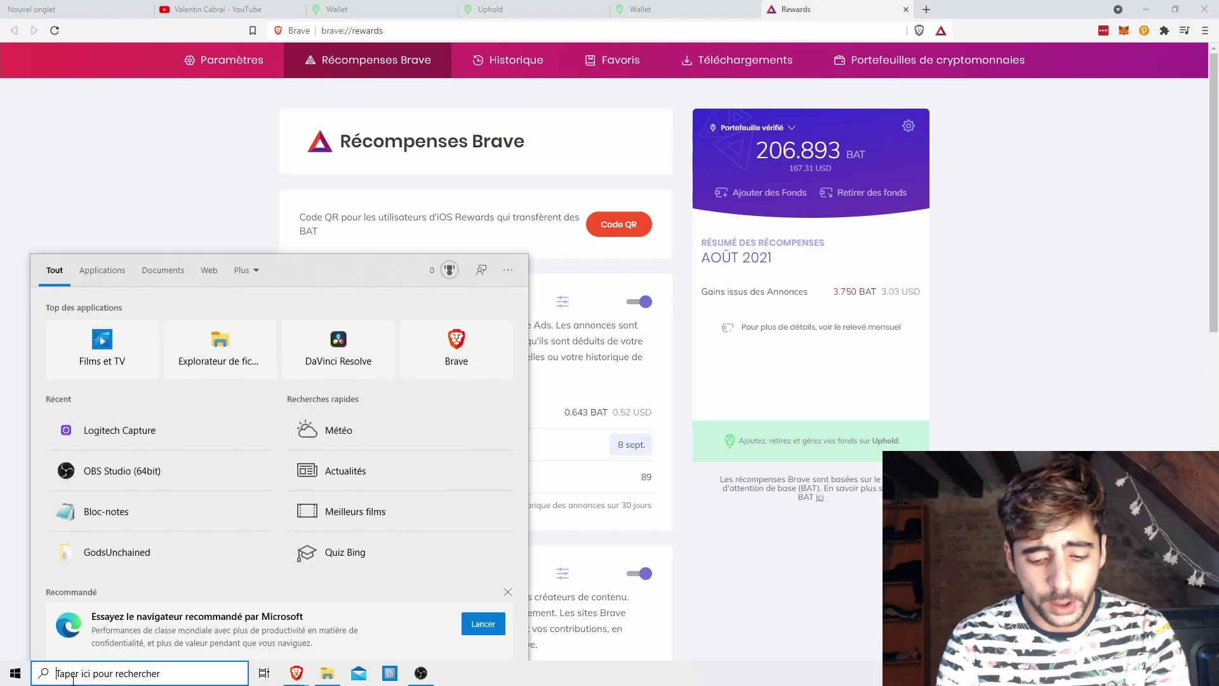
type("notifi")
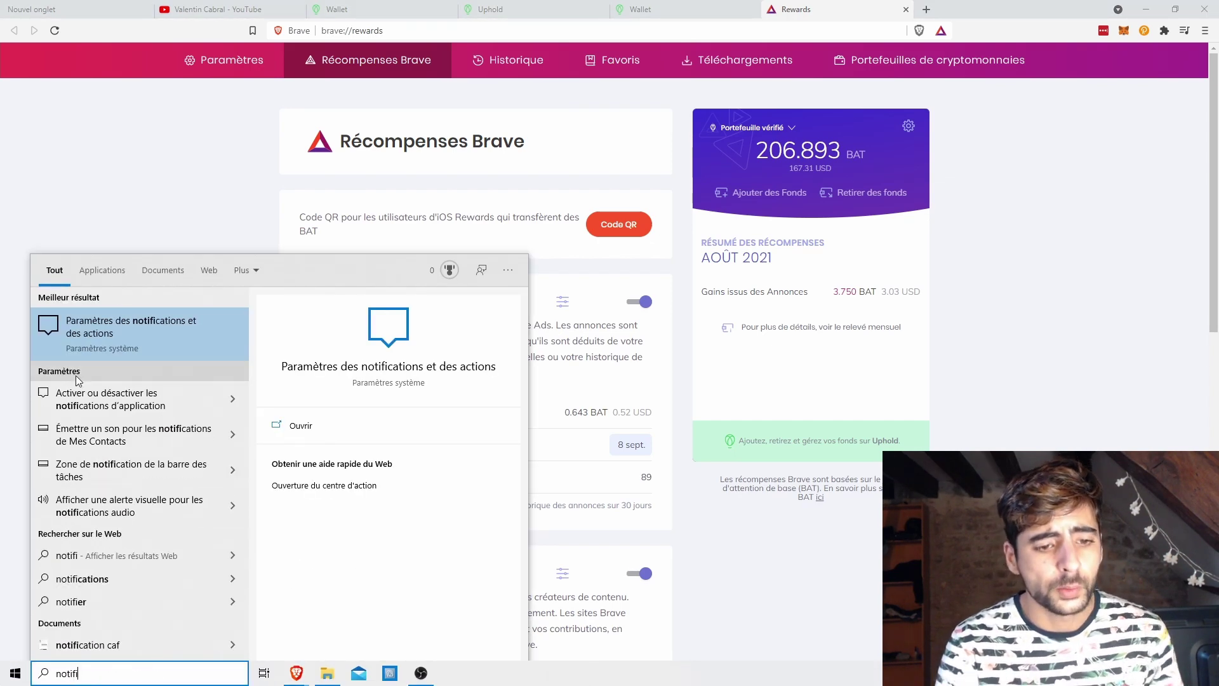
left_click(123, 330)
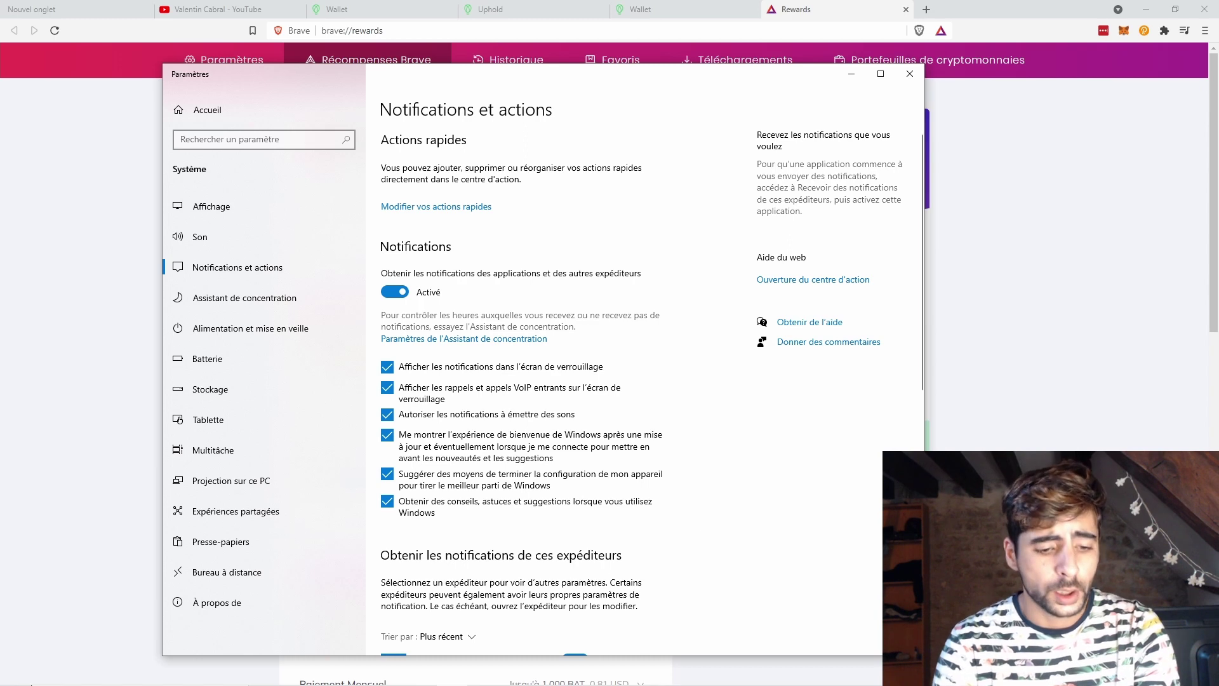
Search Windows for "régio", check the country and regional format in the Région settings, and minimize the settings window
left_click(127, 673)
type("régio")
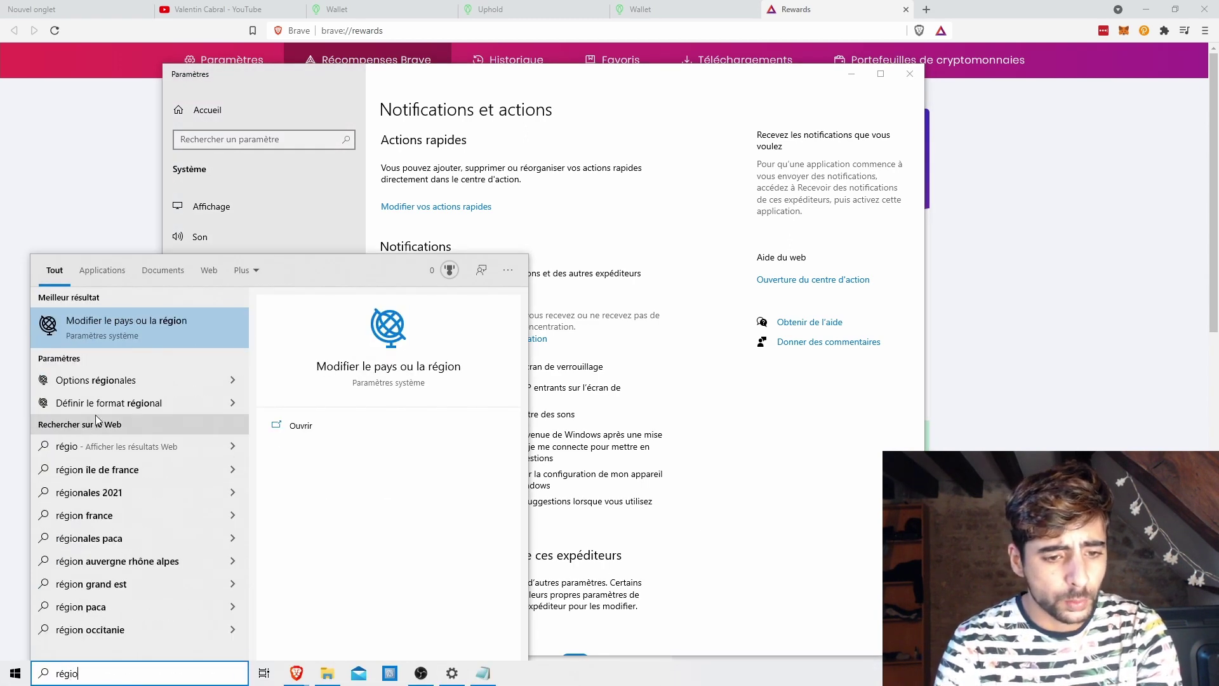
left_click(124, 333)
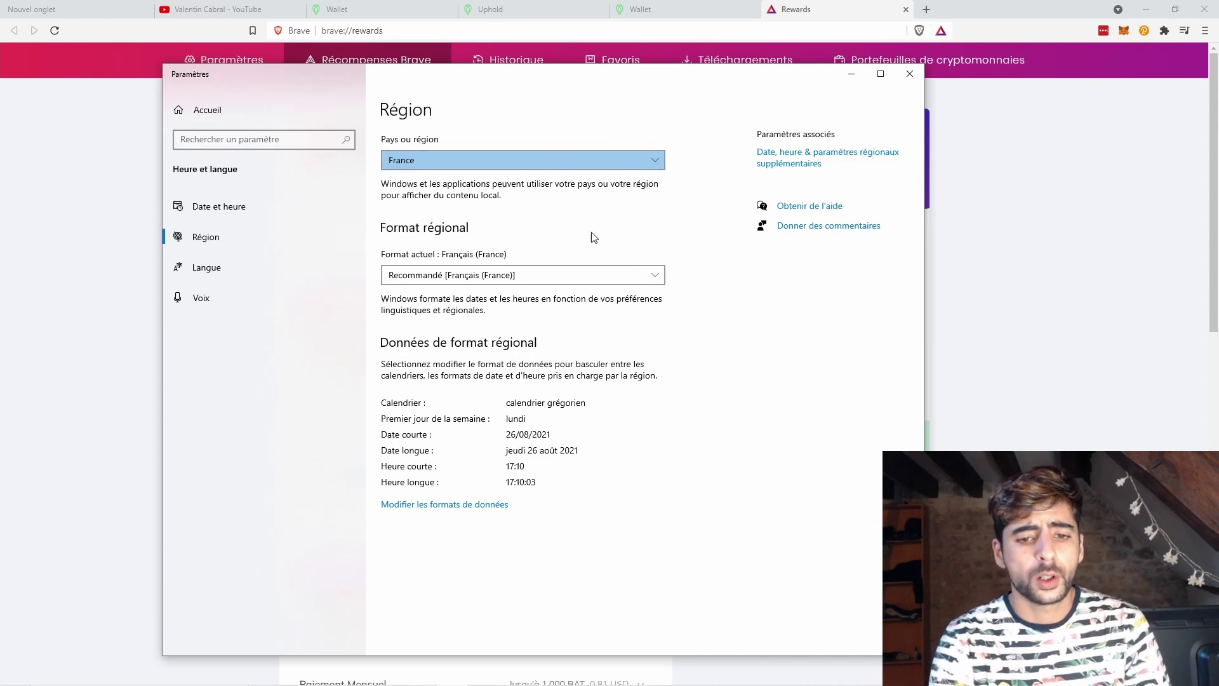
left_click(499, 277)
left_click(729, 373)
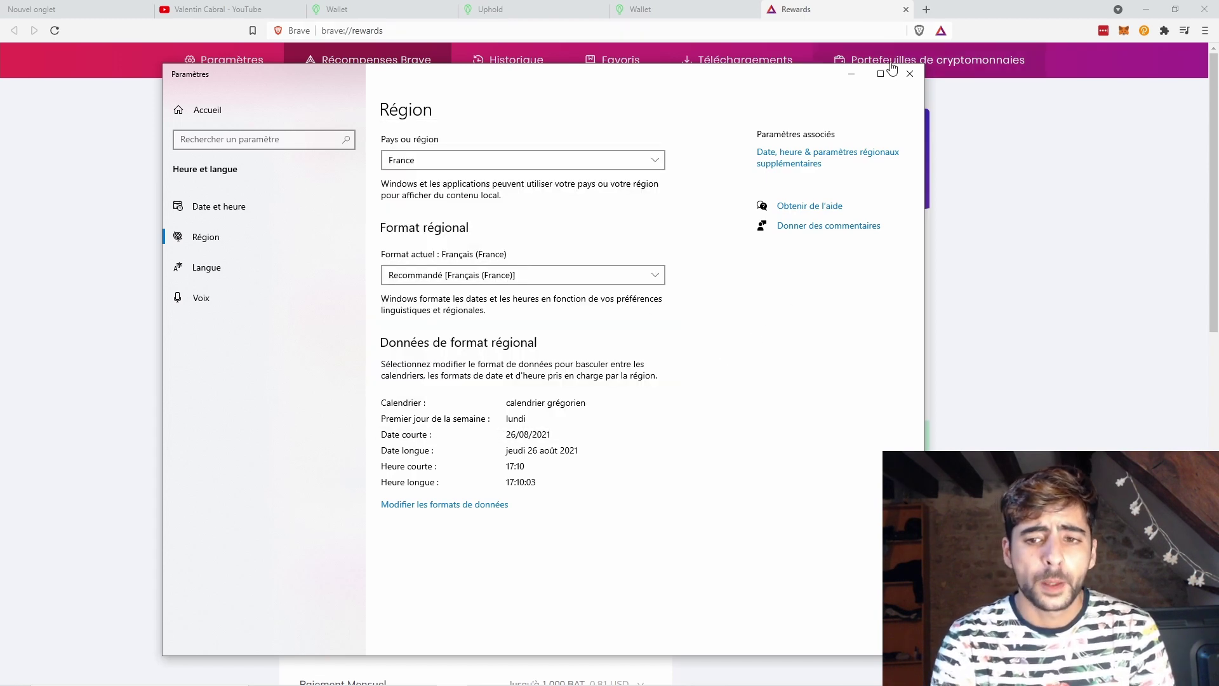
left_click(852, 74)
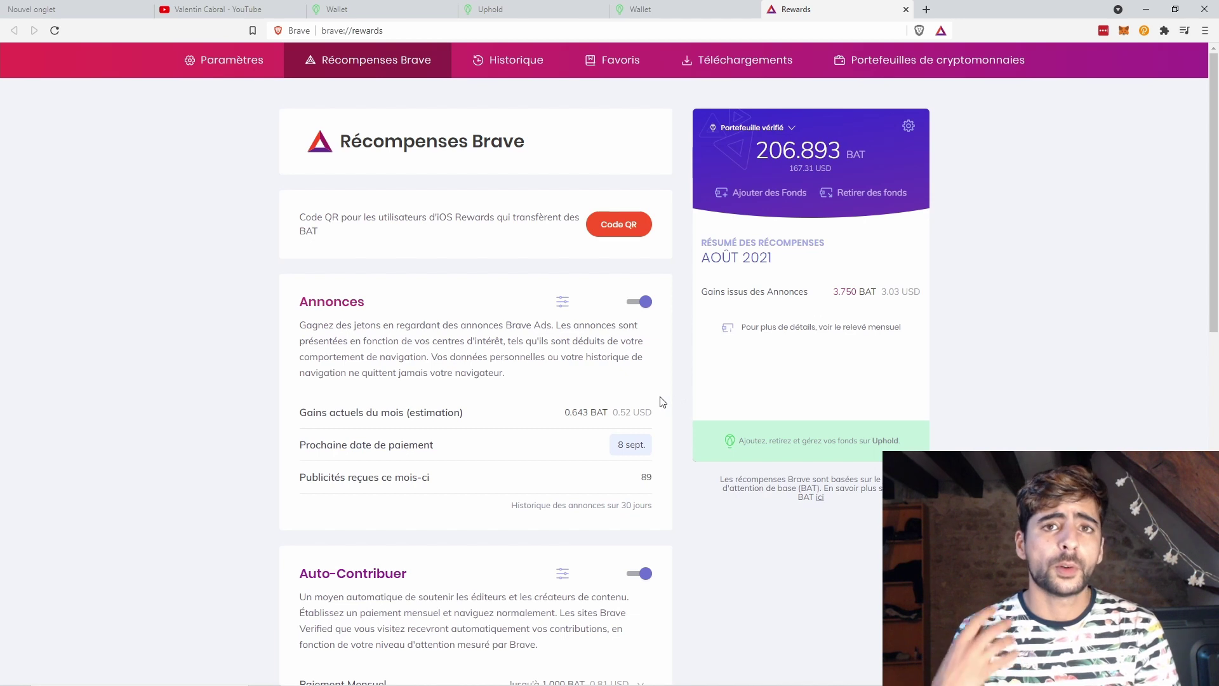